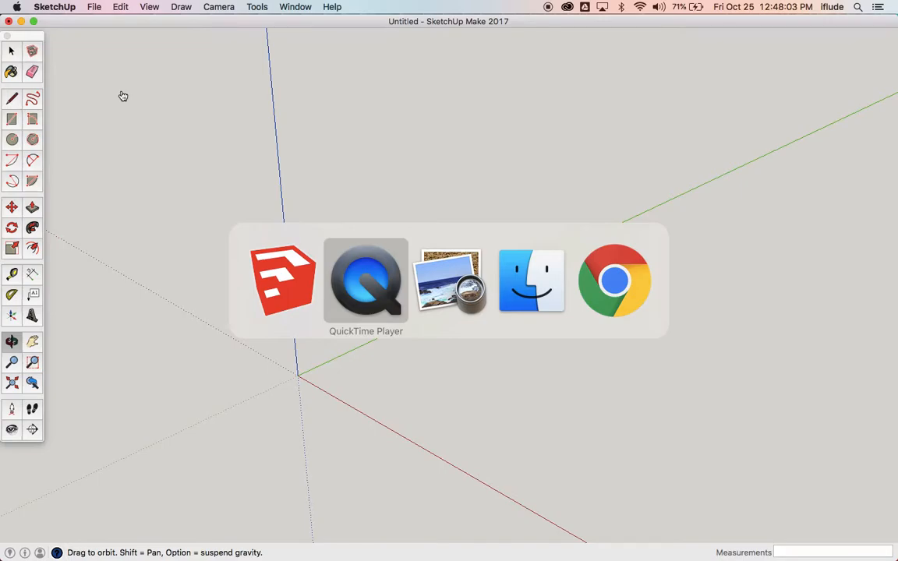
# Step: Review the Exercise 5.3 table drawings and the Part 3 dimensions in the Preview PDF, and return to SketchUp
pyautogui.press('super+Tab')
pyautogui.press('super+Tab')
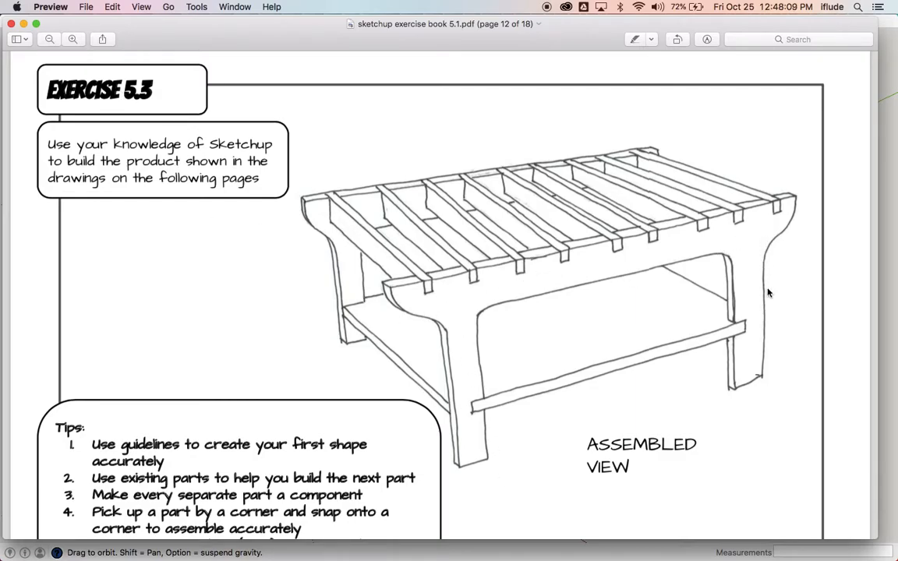
pyautogui.scroll(-15, 670, 330)
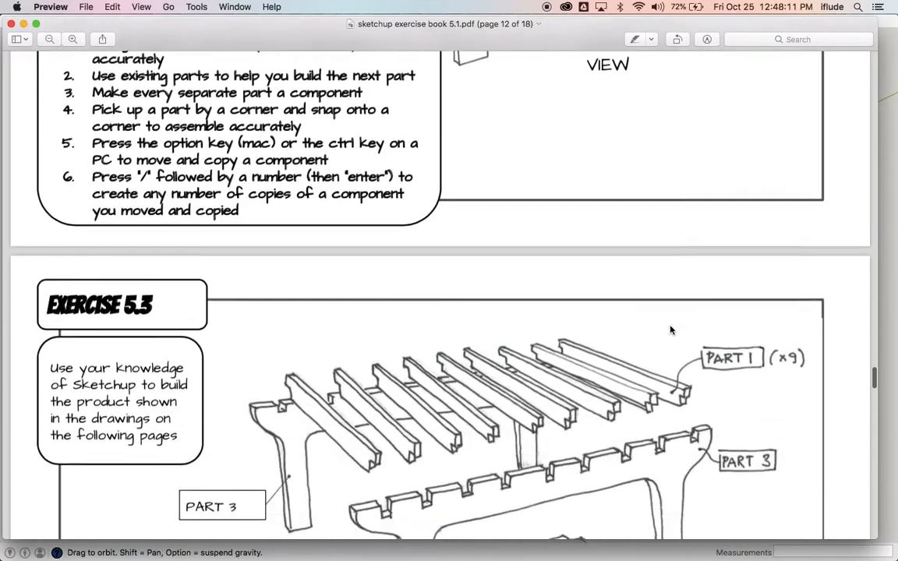
pyautogui.scroll(-15, 670, 331)
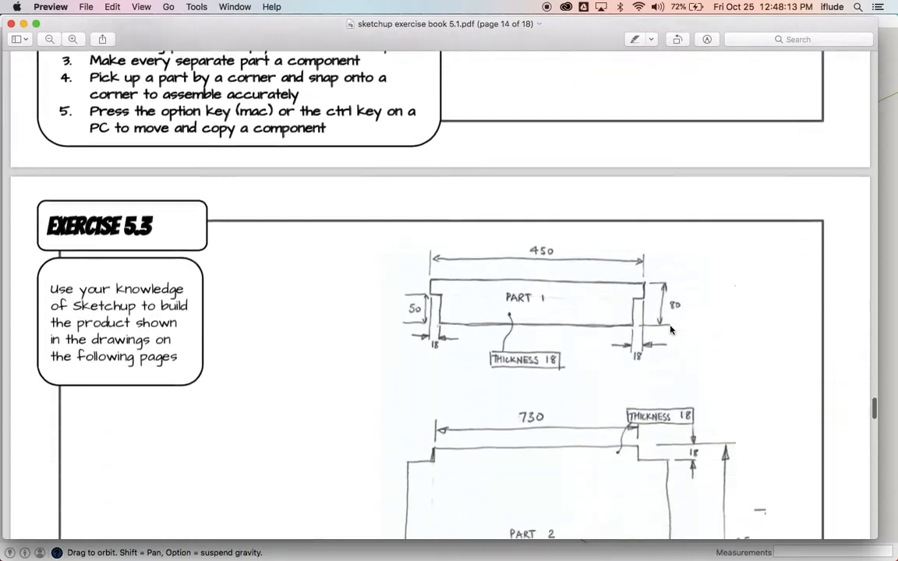
pyautogui.scroll(-8, 671, 330)
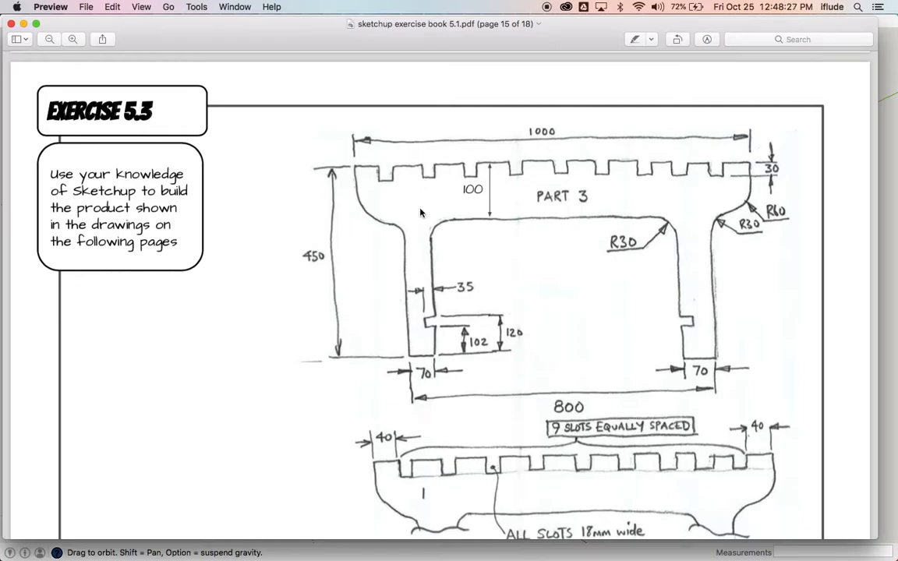
pyautogui.press('super+Tab')
pyautogui.press('super+Tab')
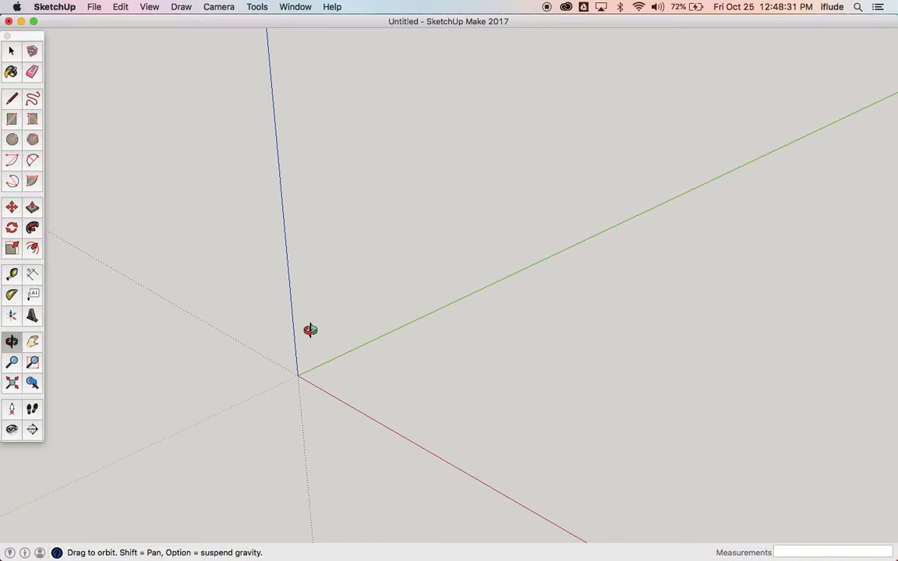
# Step: Draw a short trial line beside the origin with the Line tool and end the command
pyautogui.moveTo(313, 409); pyautogui.dragTo(375, 389)
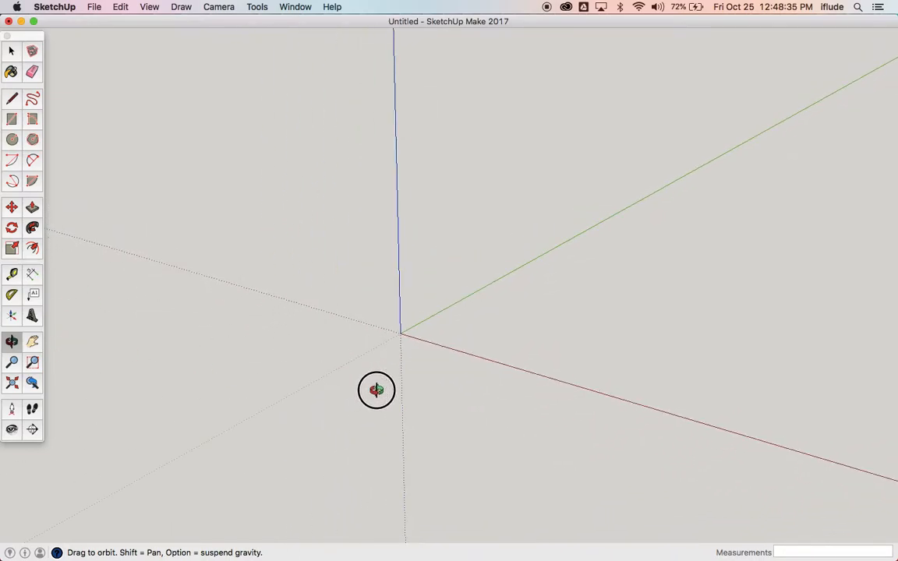
pyautogui.moveTo(467, 387); pyautogui.dragTo(433, 410)
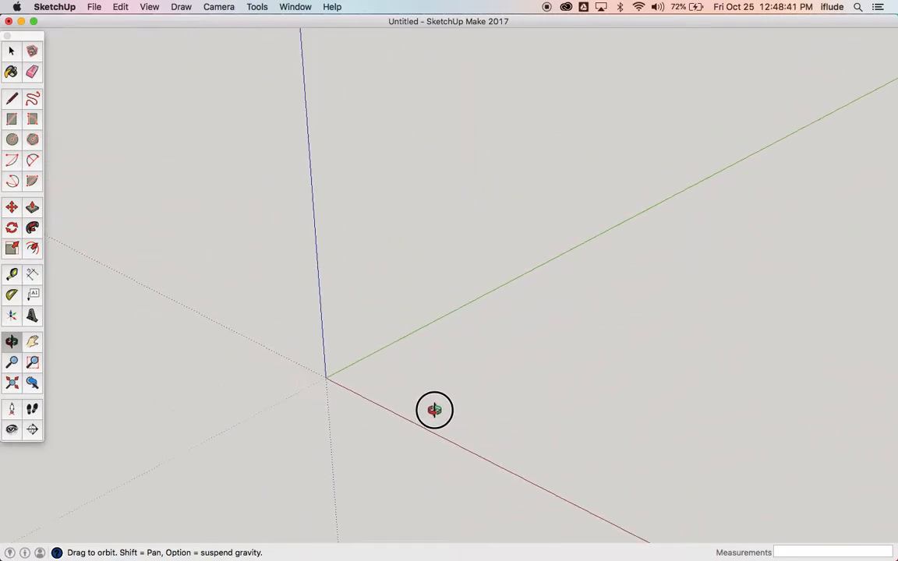
pyautogui.click(12, 99)
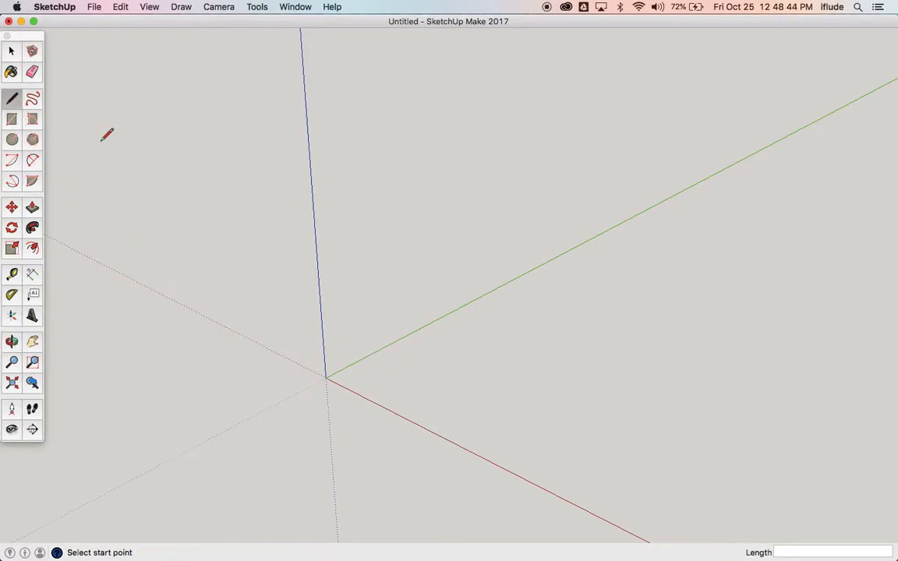
pyautogui.click(390, 377)
pyautogui.click(419, 377)
pyautogui.press('Escape')
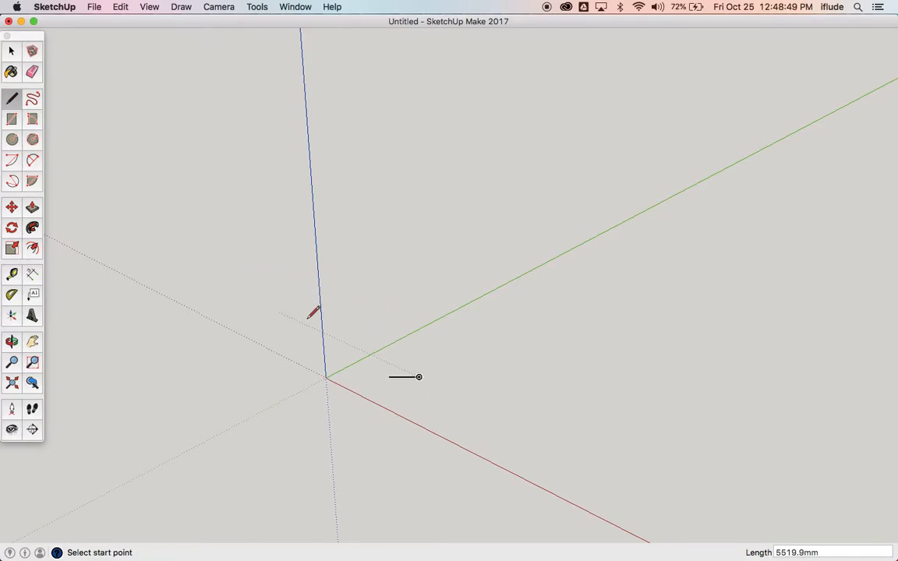
# Step: Draw an upright 450 × 1000 mm rectangle from the origin along the green axis for the Part 3 outline
pyautogui.click(11, 342)
pyautogui.moveTo(416, 431); pyautogui.dragTo(239, 381)
pyautogui.moveTo(432, 439); pyautogui.dragTo(372, 326)
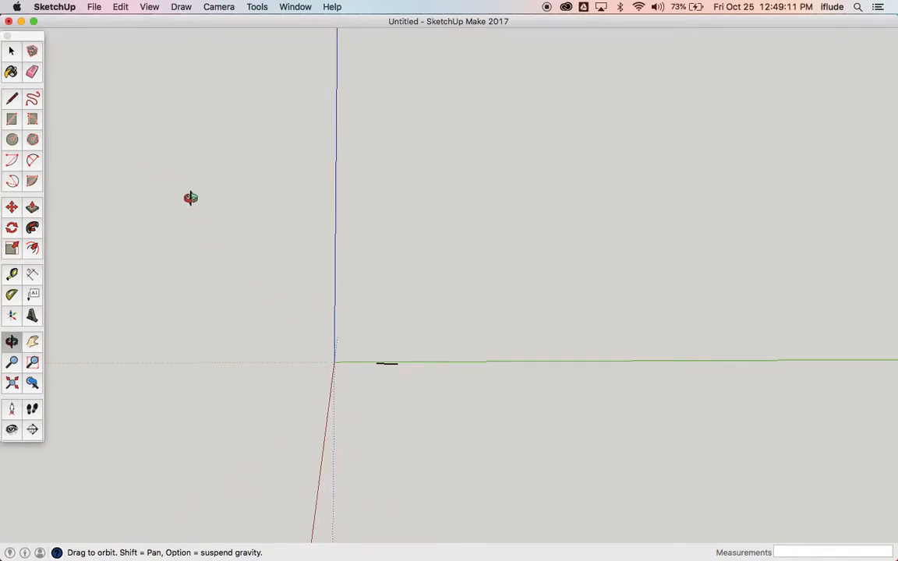
pyautogui.click(12, 119)
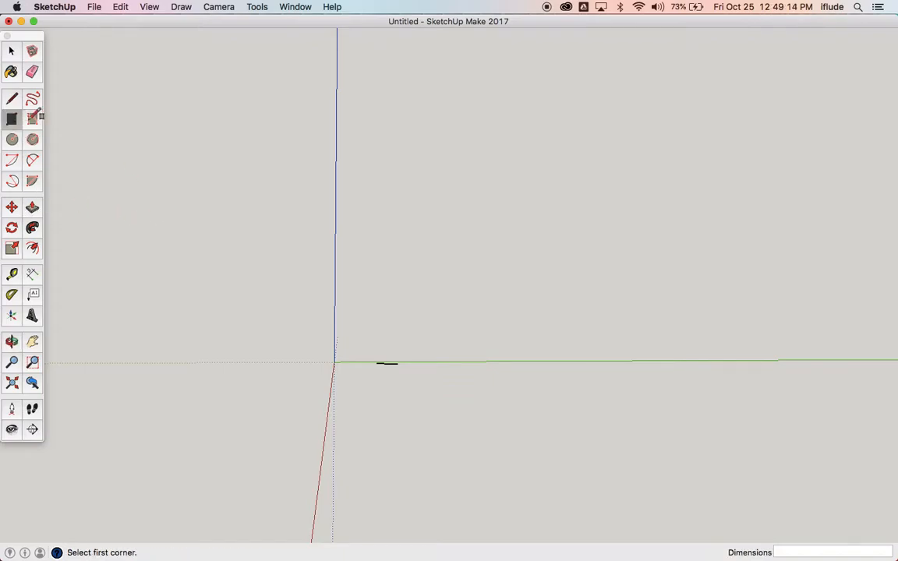
pyautogui.click(335, 361)
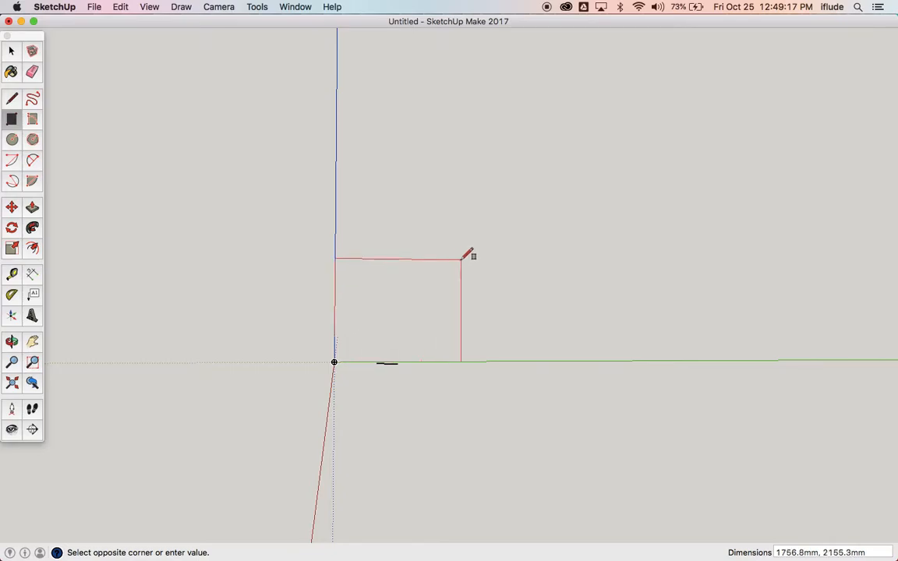
pyautogui.click(589, 218)
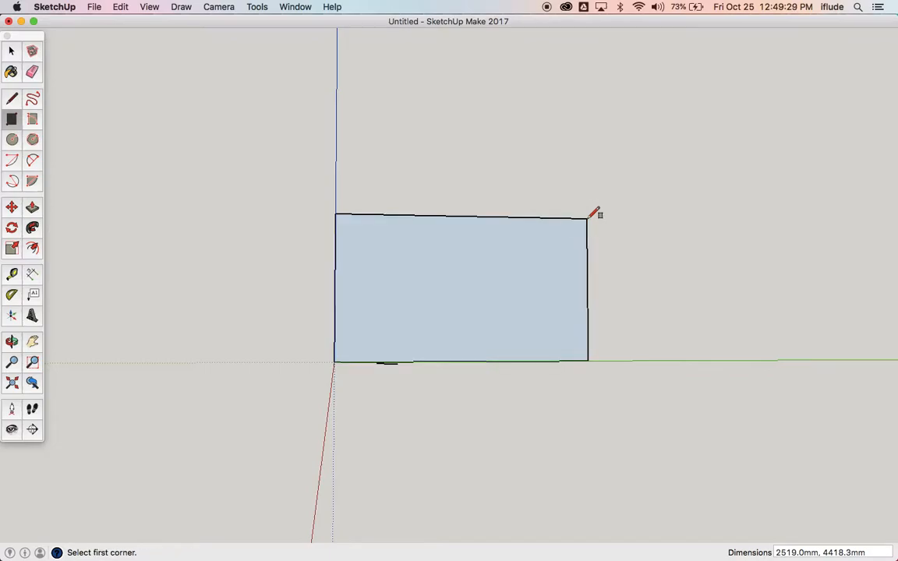
pyautogui.press('super+Tab')
pyautogui.press('super+Tab')
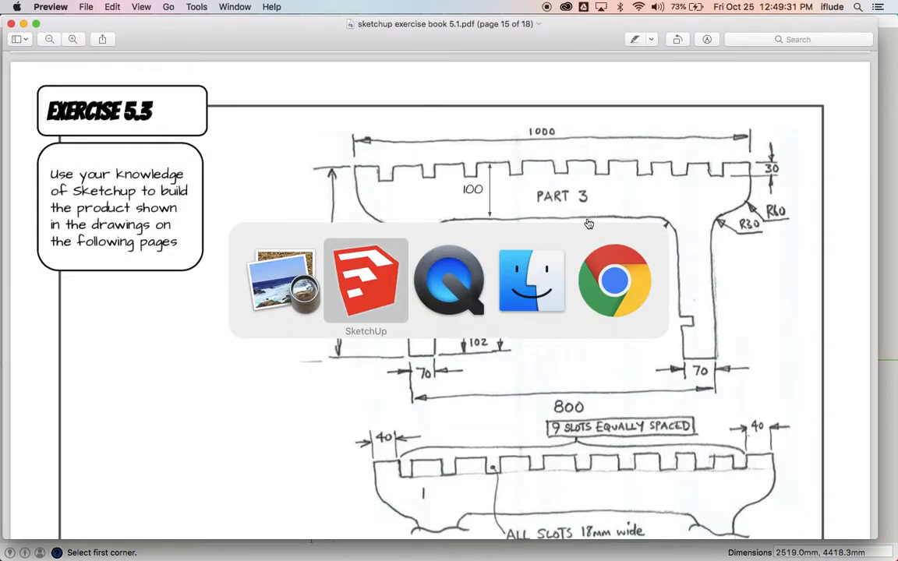
pyautogui.write('450,1000')
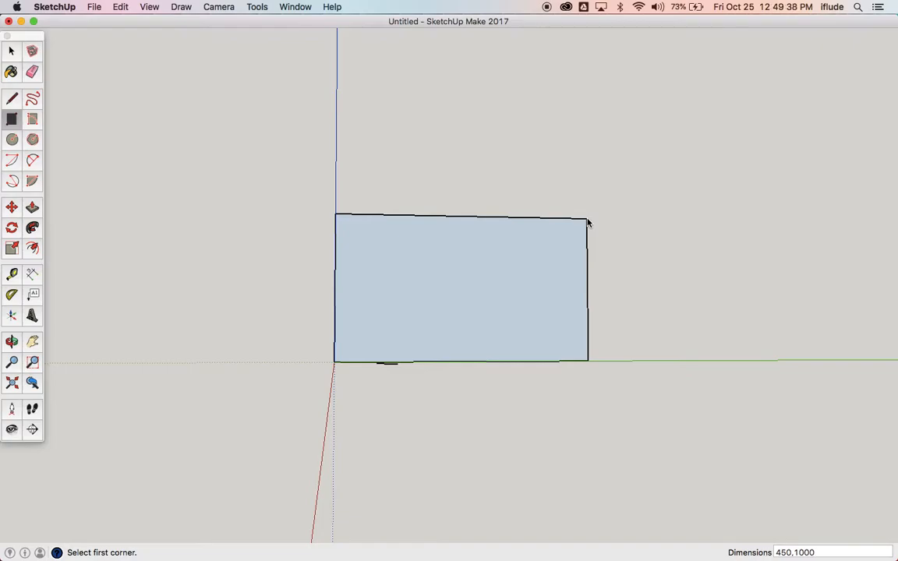
pyautogui.press('Return')
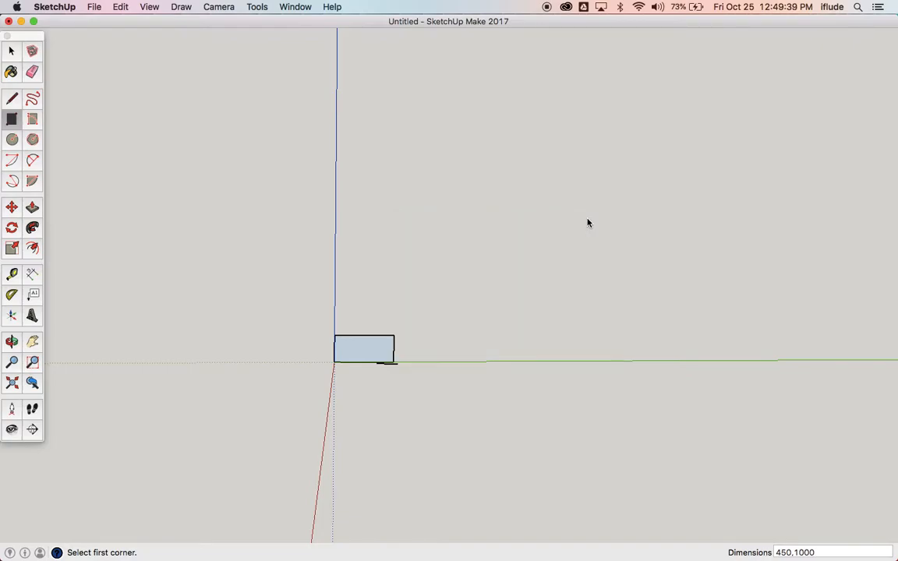
# Step: Delete the stray line beside the rectangle
pyautogui.scroll(5, 377, 359)
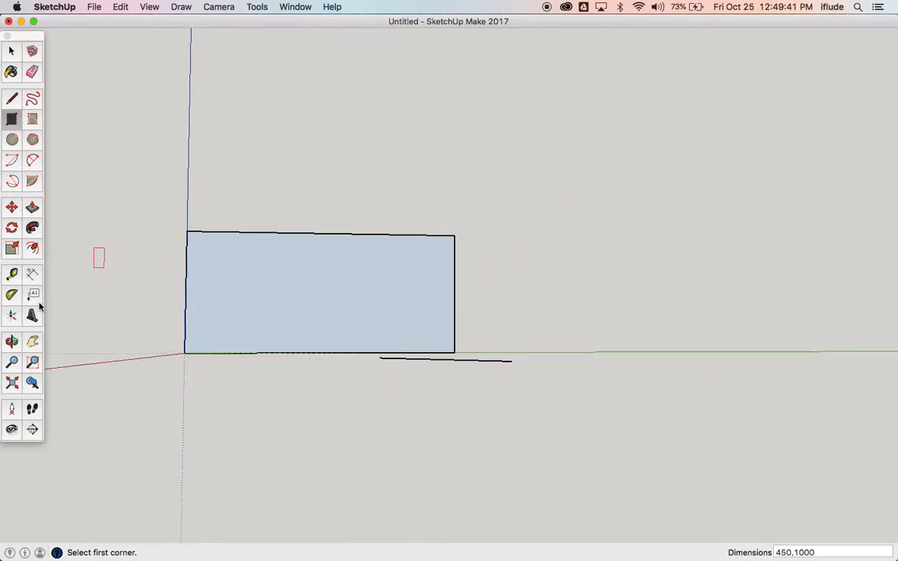
pyautogui.click(11, 341)
pyautogui.moveTo(142, 259); pyautogui.dragTo(346, 407)
pyautogui.press('space')
pyautogui.click(633, 437)
pyautogui.press('Delete')
pyautogui.click(12, 343)
pyautogui.moveTo(301, 361); pyautogui.dragTo(224, 355)
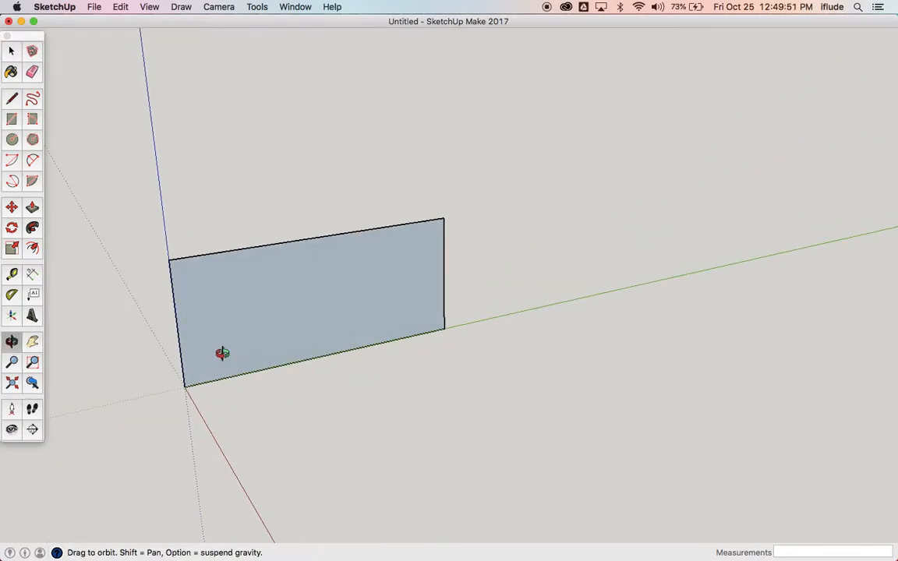
# Step: Following the Part 3 drawing, place guides 100 mm inside the rectangle's top edge and both of its side edges
pyautogui.press('super+Tab')
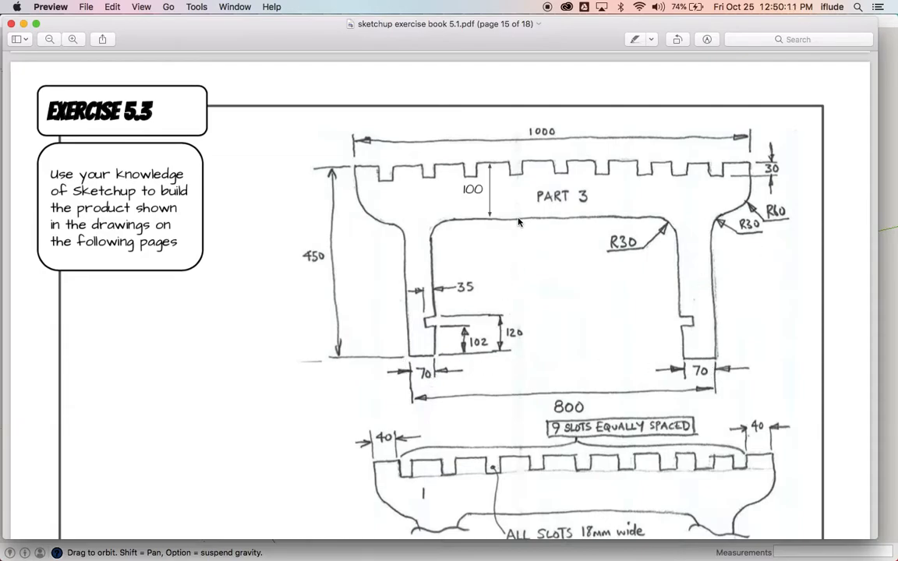
pyautogui.press('super+Tab')
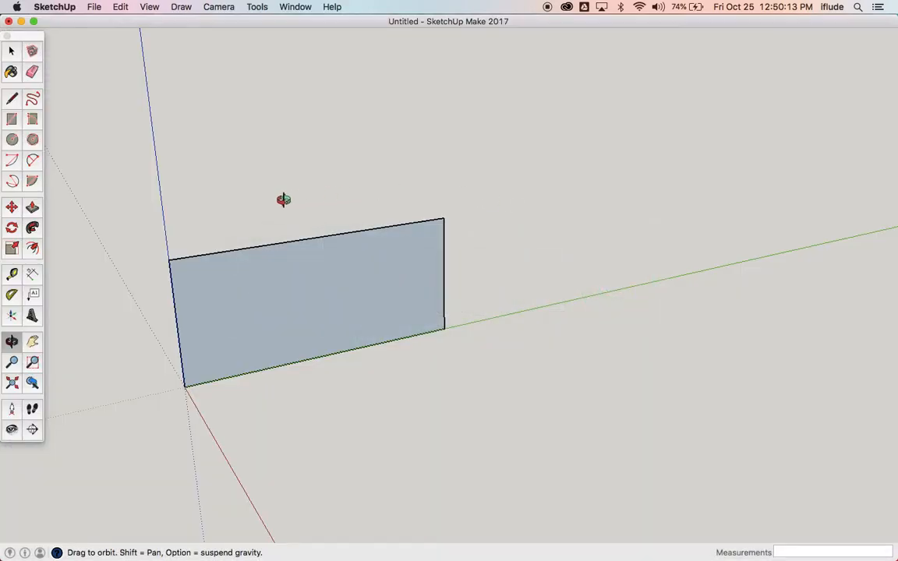
pyautogui.click(12, 274)
pyautogui.moveTo(241, 247); pyautogui.dragTo(240, 267)
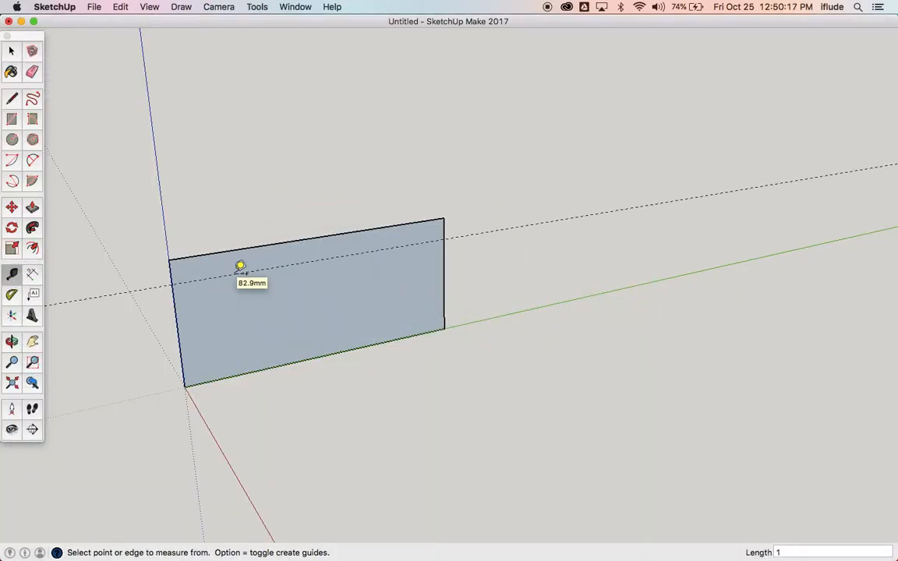
pyautogui.click(180, 339)
pyautogui.write('100')
pyautogui.press('Return')
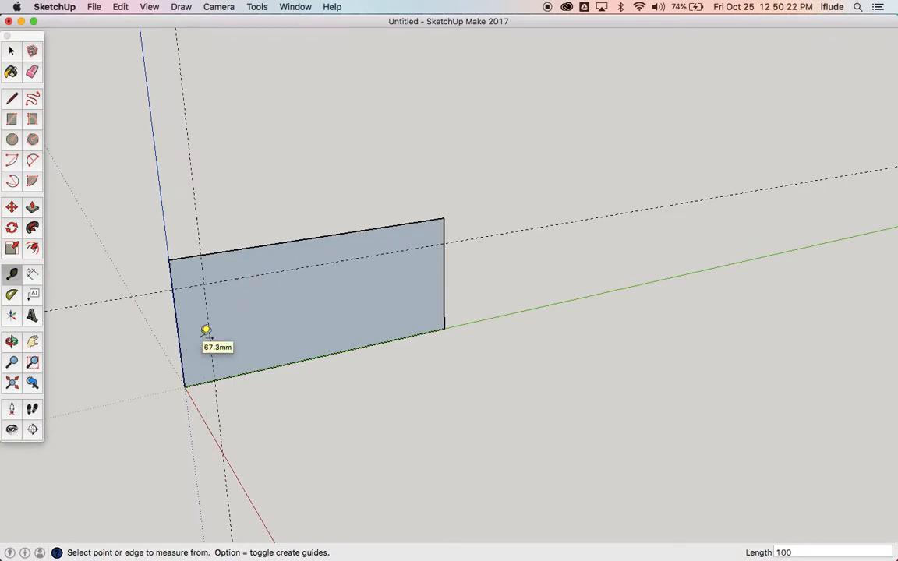
pyautogui.click(444, 294)
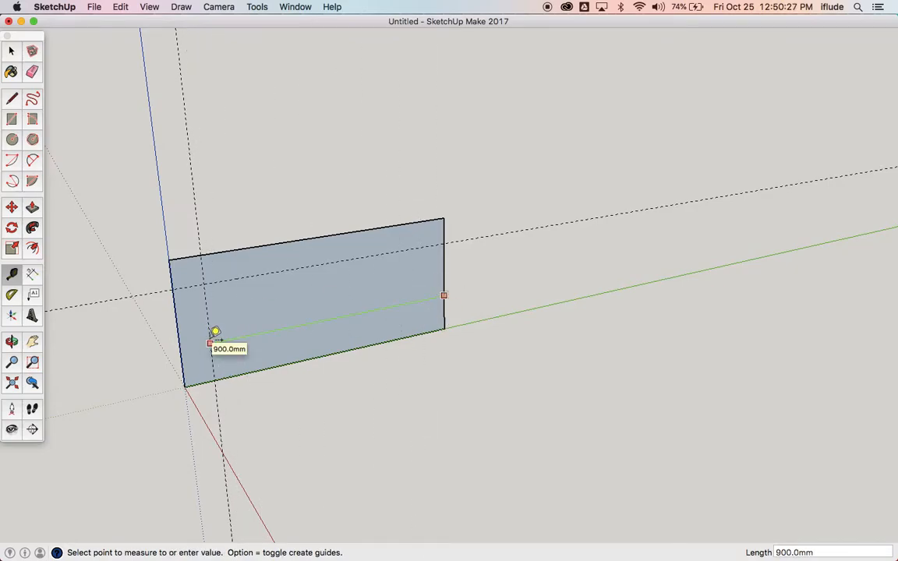
pyautogui.write('100')
pyautogui.press('Return')
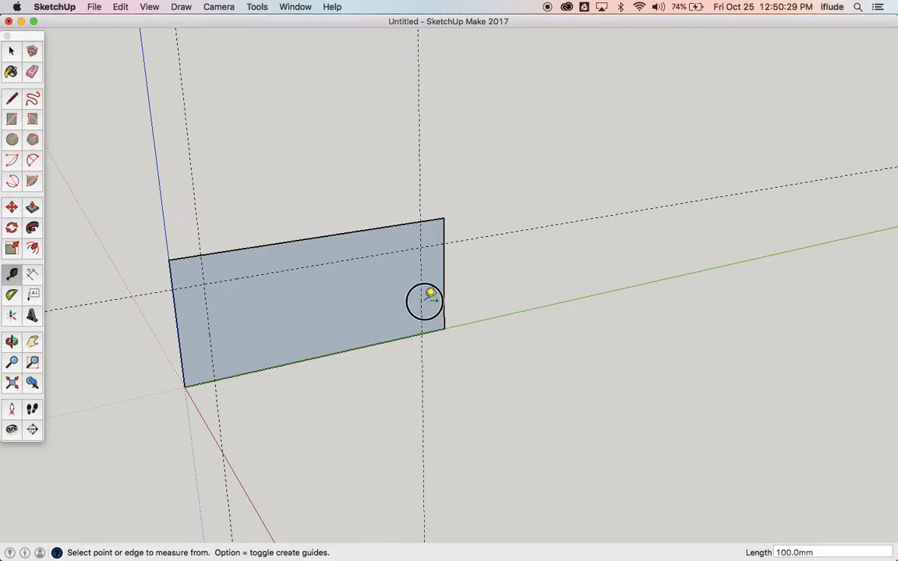
# Step: Add vertical guides 70 mm further inward from both side guides to mark the leg widths
pyautogui.click(209, 329)
pyautogui.click(233, 324)
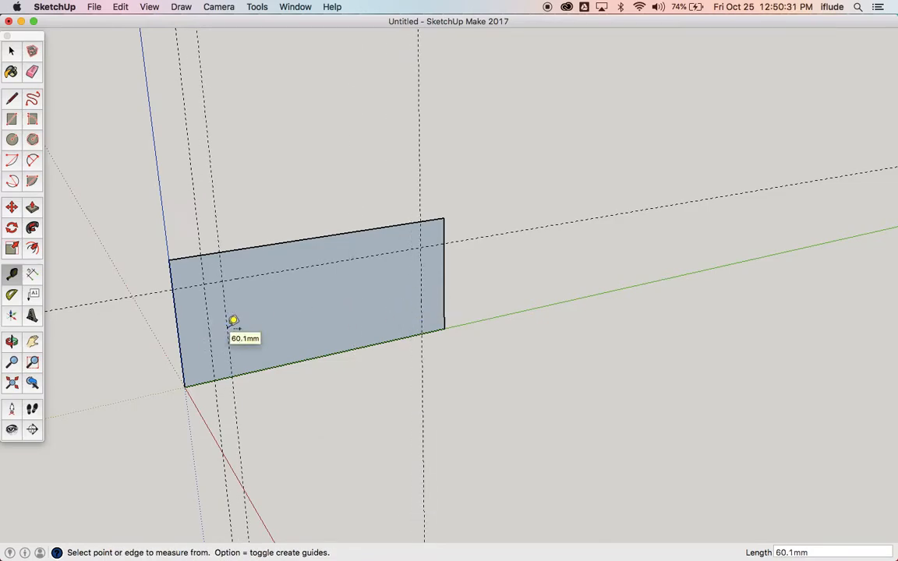
pyautogui.write('70')
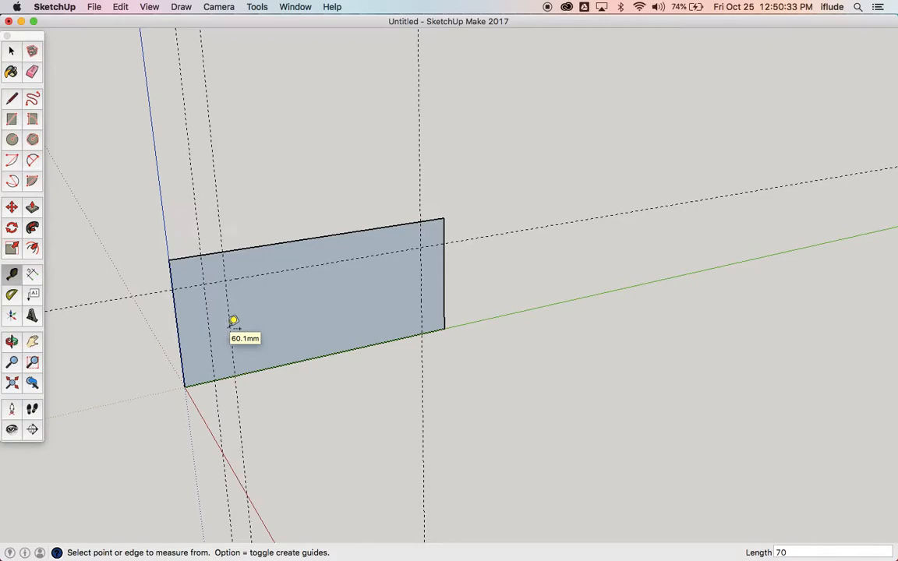
pyautogui.moveTo(422, 315); pyautogui.dragTo(404, 308)
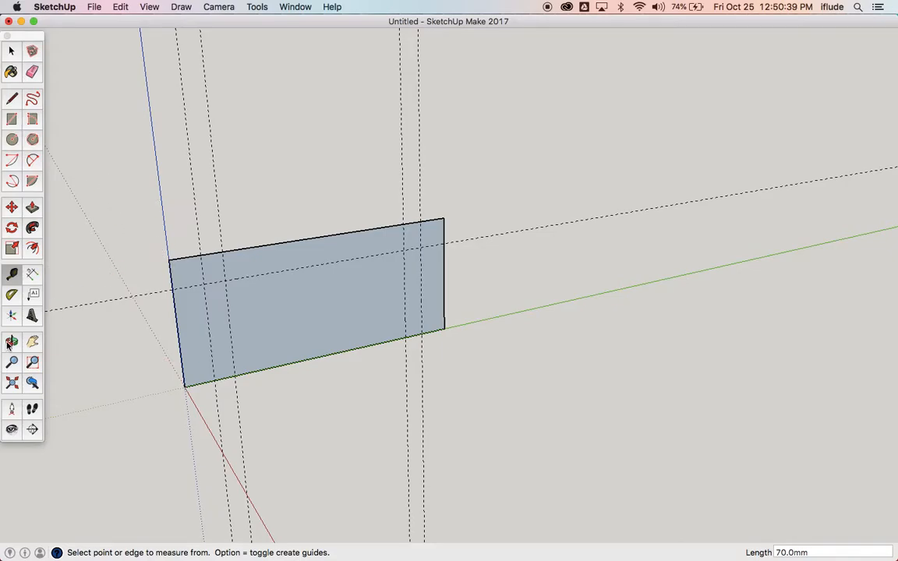
# Step: Outline the 100 × 350 mm waste areas outside both legs with lines along the guides to the bottom edge
pyautogui.press('o')
pyautogui.moveTo(240, 309); pyautogui.dragTo(323, 267)
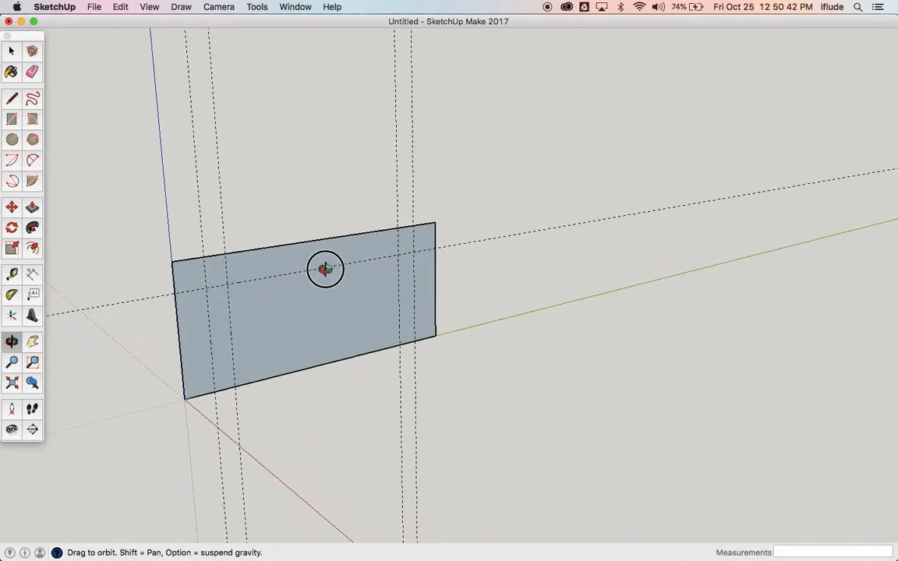
pyautogui.click(11, 98)
pyautogui.click(175, 293)
pyautogui.click(205, 288)
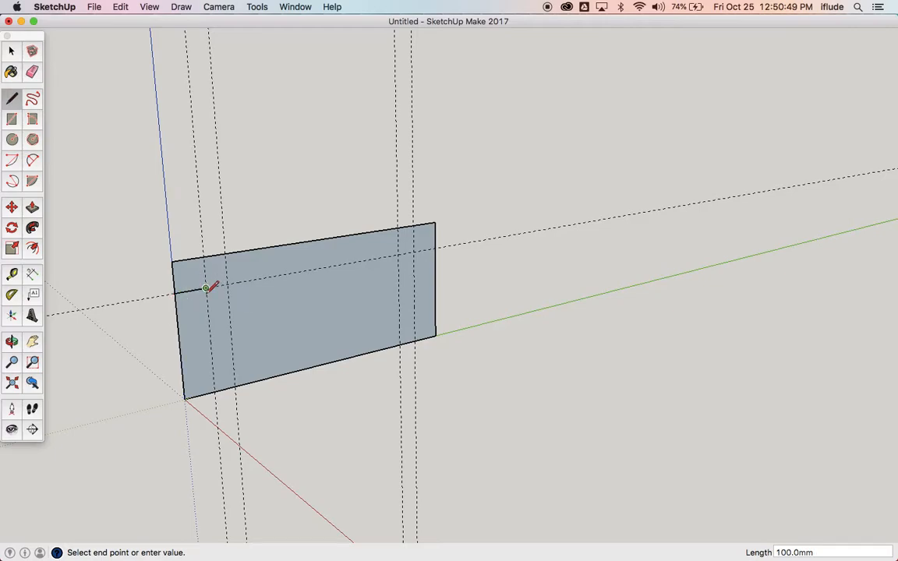
pyautogui.click(213, 390)
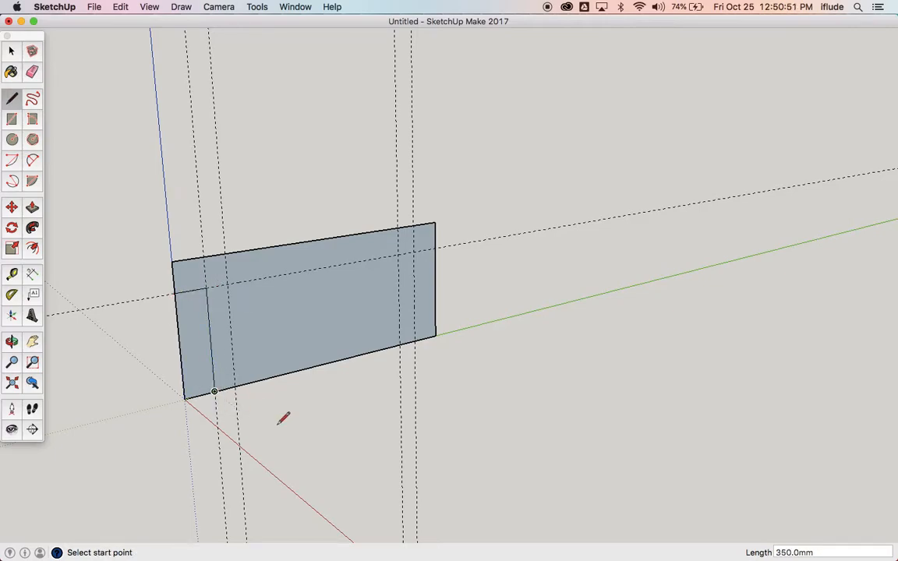
pyautogui.click(434, 248)
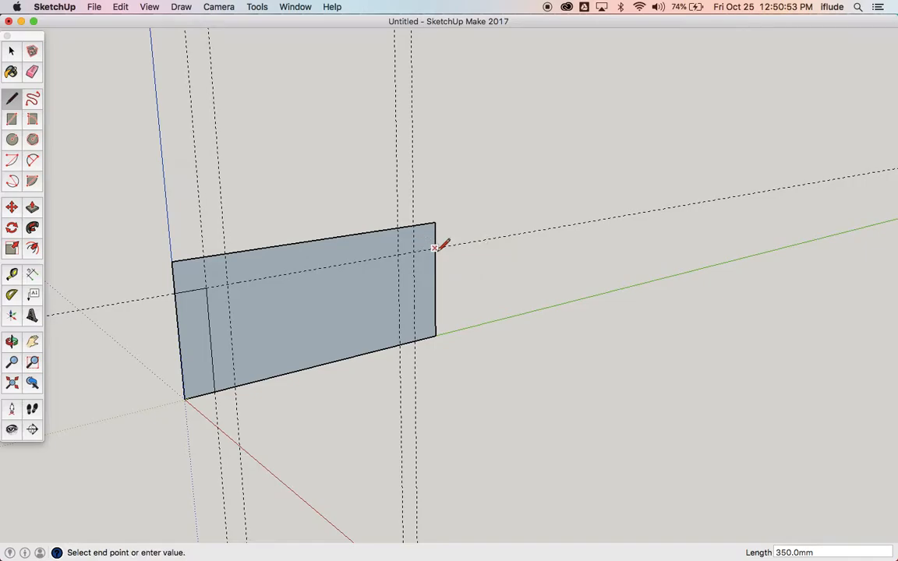
pyautogui.click(415, 340)
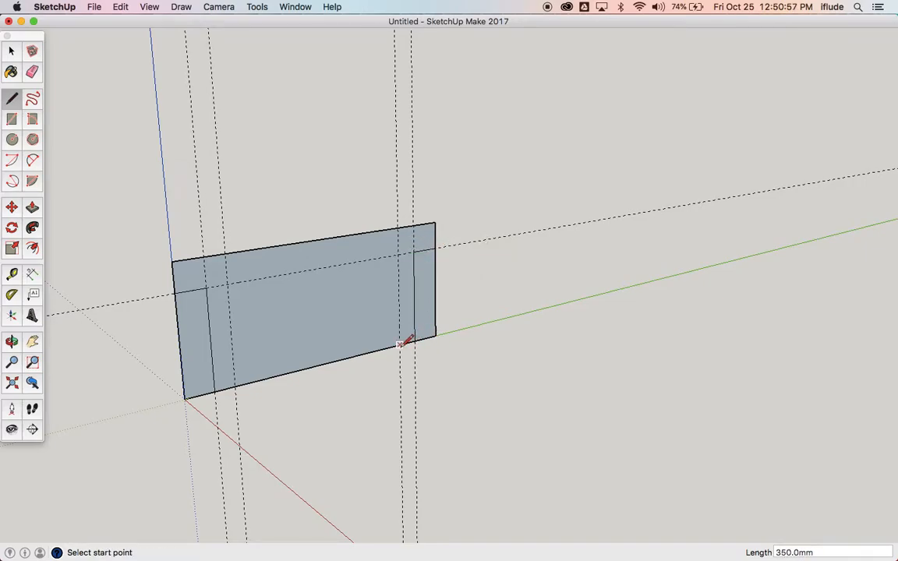
# Step: Outline the opening between the legs with lines along the inner guides, 660 mm wide and 350 mm high
pyautogui.click(399, 344)
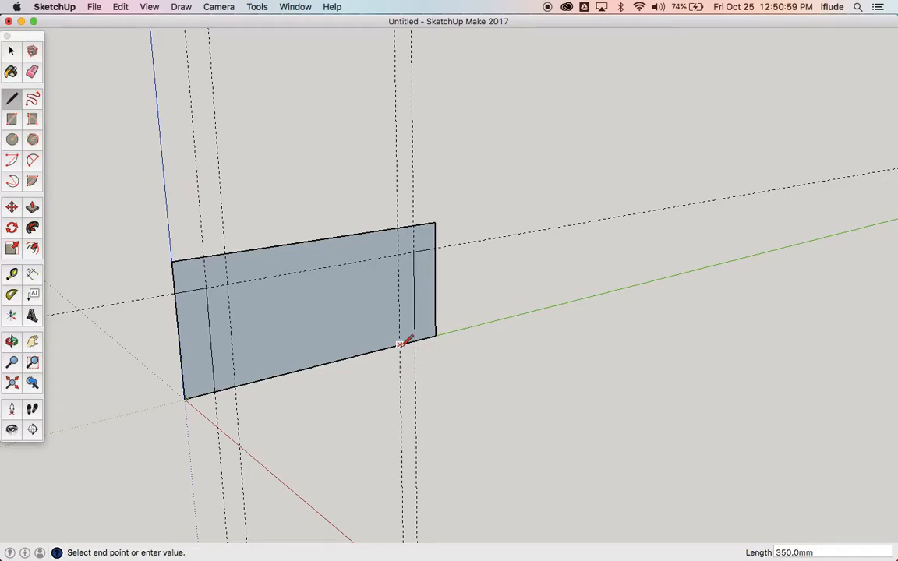
pyautogui.click(399, 254)
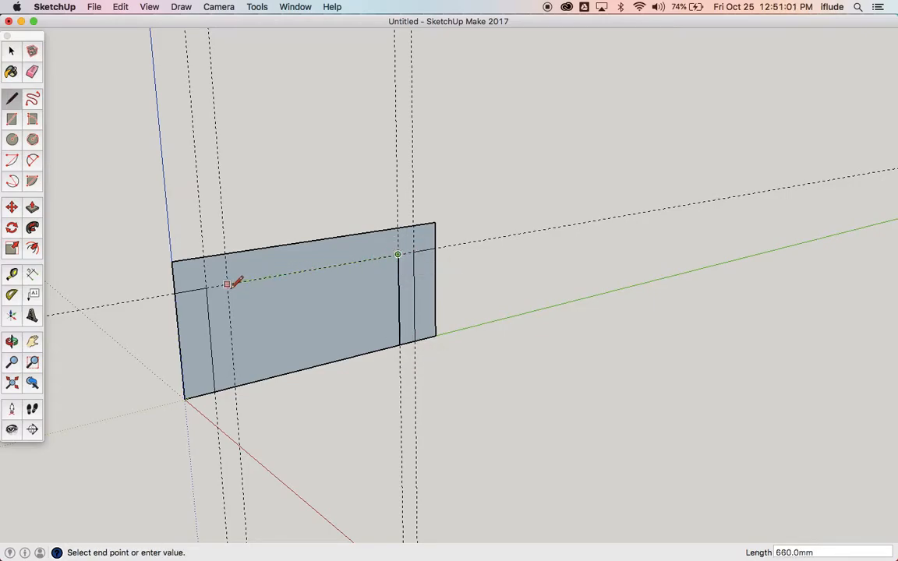
pyautogui.click(227, 284)
pyautogui.click(236, 383)
# Step: Delete the waste area between the two legs together with its bottom edge
pyautogui.click(11, 52)
pyautogui.click(285, 259)
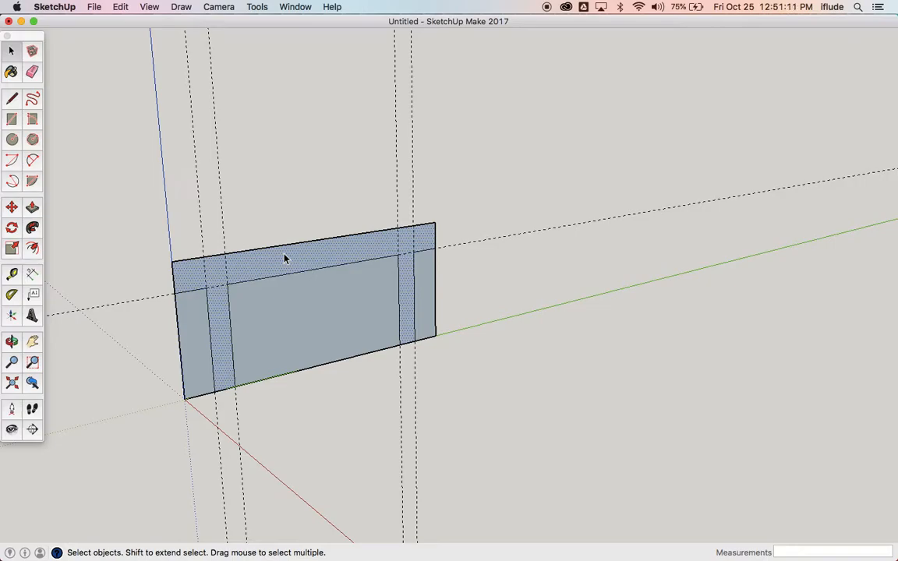
pyautogui.click(362, 383)
pyautogui.scroll(2, 361, 384)
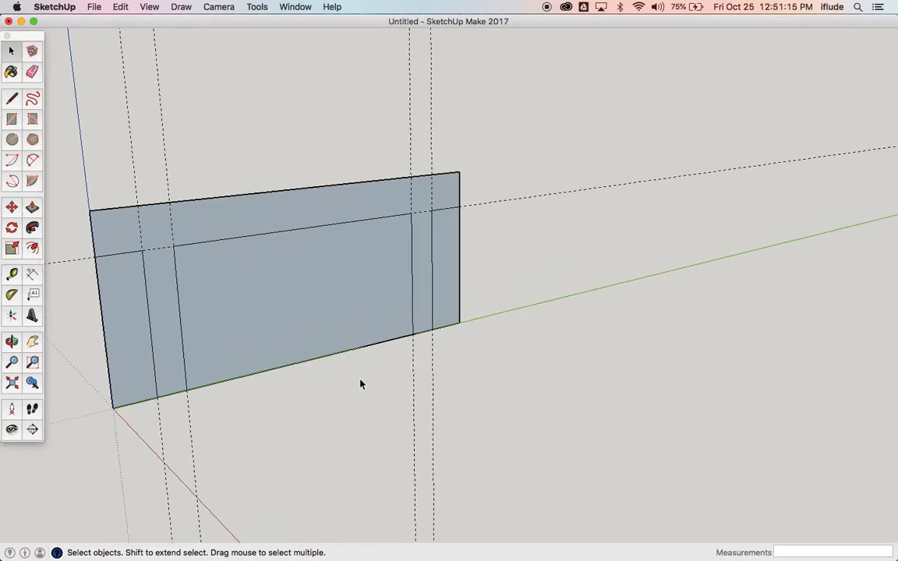
pyautogui.moveTo(608, 351); pyautogui.dragTo(562, 392)
pyautogui.moveTo(516, 369); pyautogui.dragTo(485, 411)
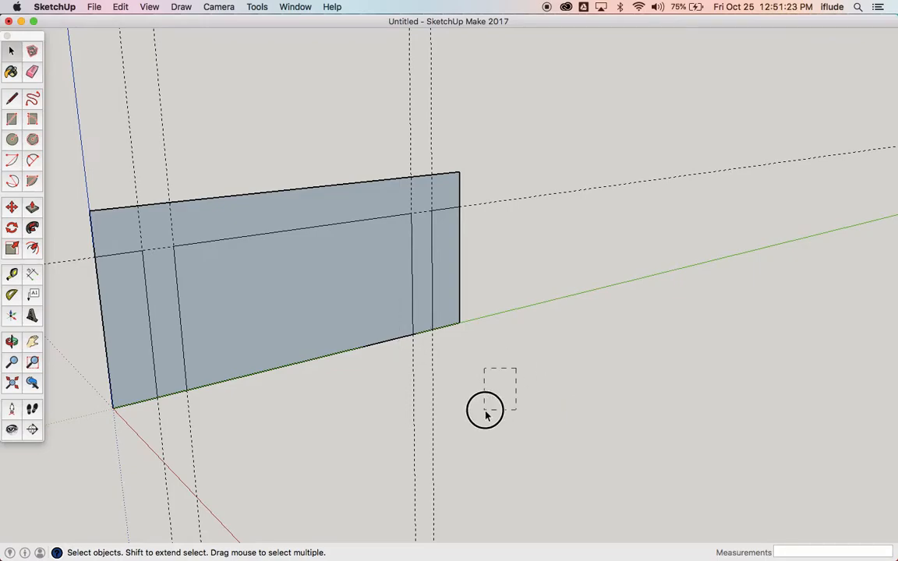
pyautogui.click(317, 385)
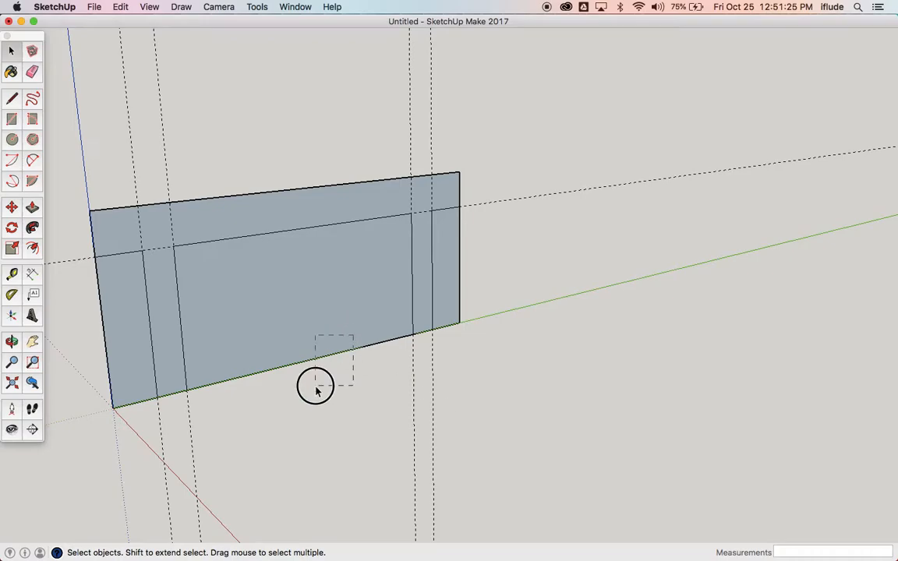
pyautogui.moveTo(353, 337); pyautogui.dragTo(315, 386)
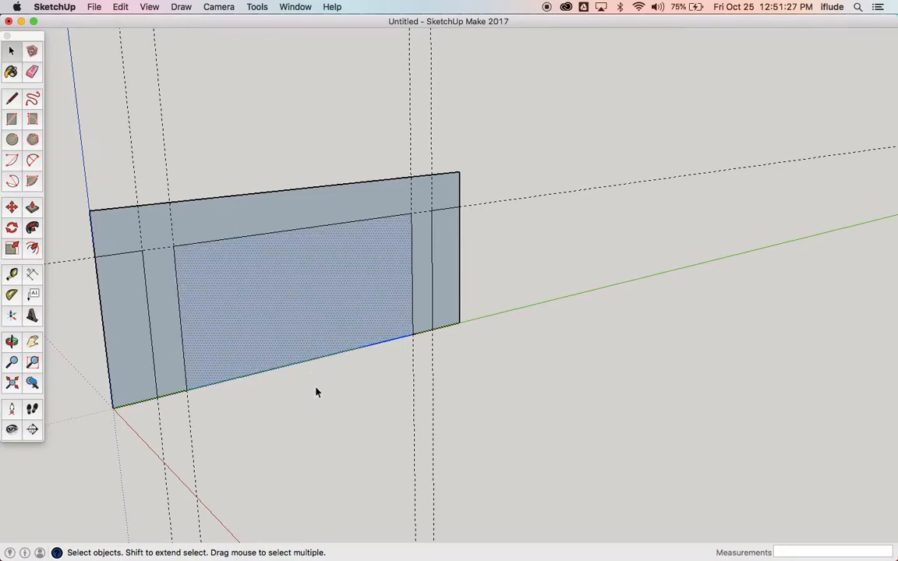
pyautogui.press('Delete')
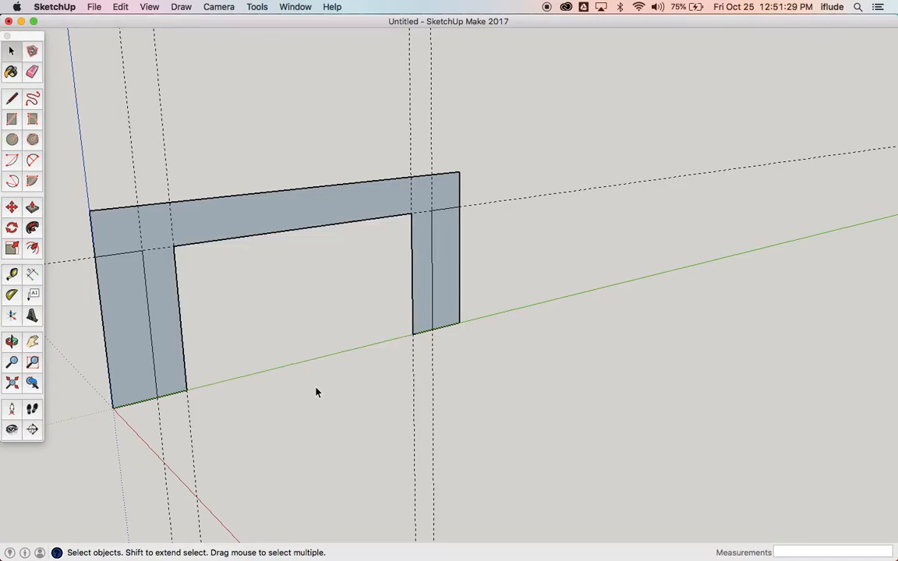
# Step: Delete the waste areas outside both legs along with their outer and bottom edges
pyautogui.moveTo(471, 309); pyautogui.dragTo(450, 339)
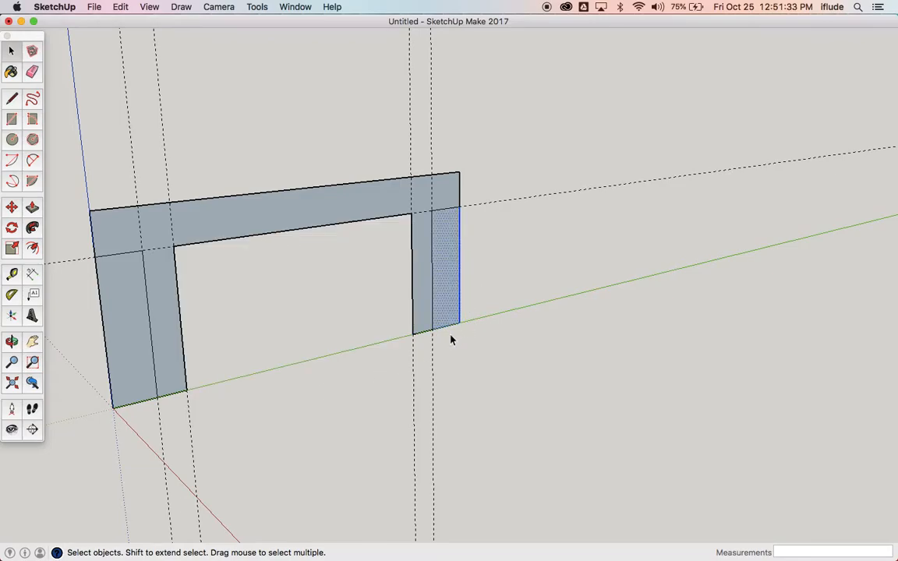
pyautogui.press('Delete')
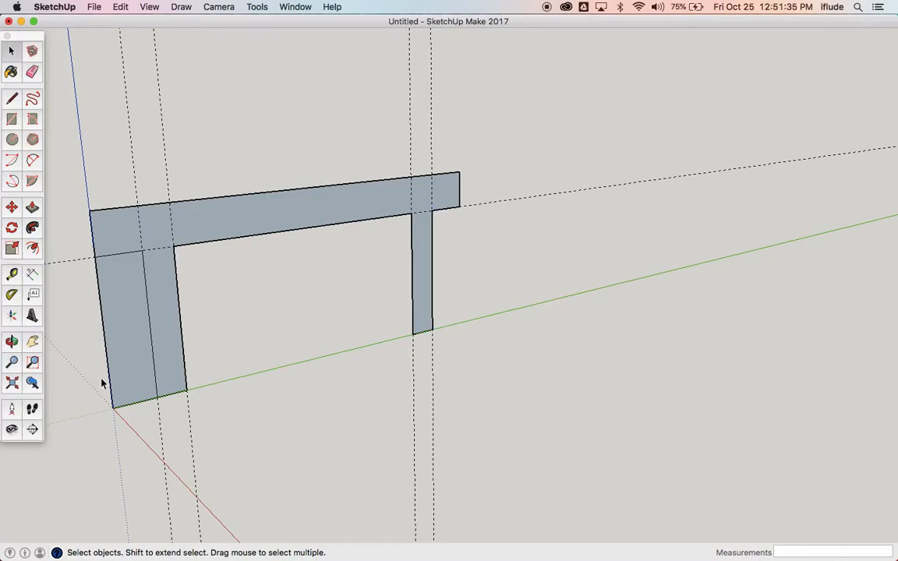
pyautogui.moveTo(131, 389); pyautogui.dragTo(99, 434)
pyautogui.press('Delete')
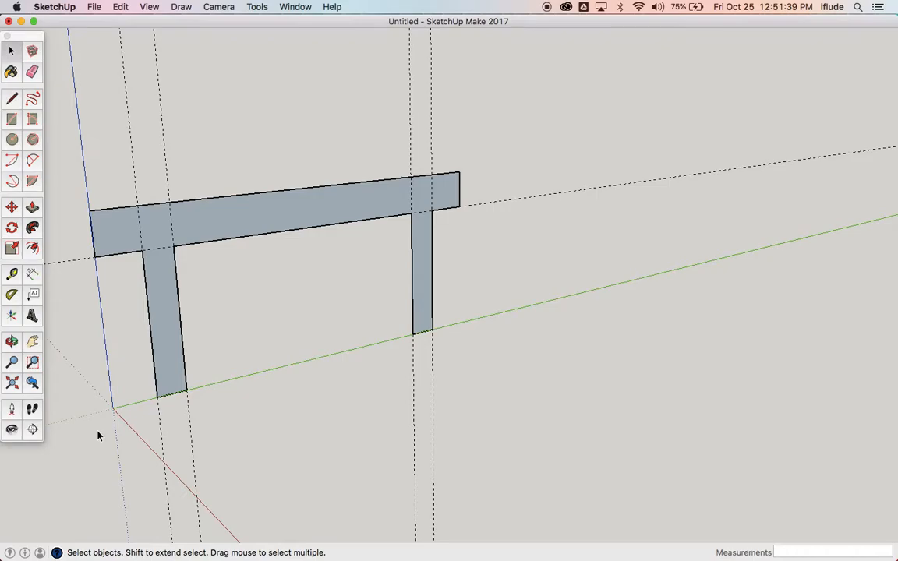
# Step: Delete all the vertical guides and the horizontal guide, leaving only the frame profile
pyautogui.click(12, 341)
pyautogui.moveTo(176, 324); pyautogui.dragTo(351, 291)
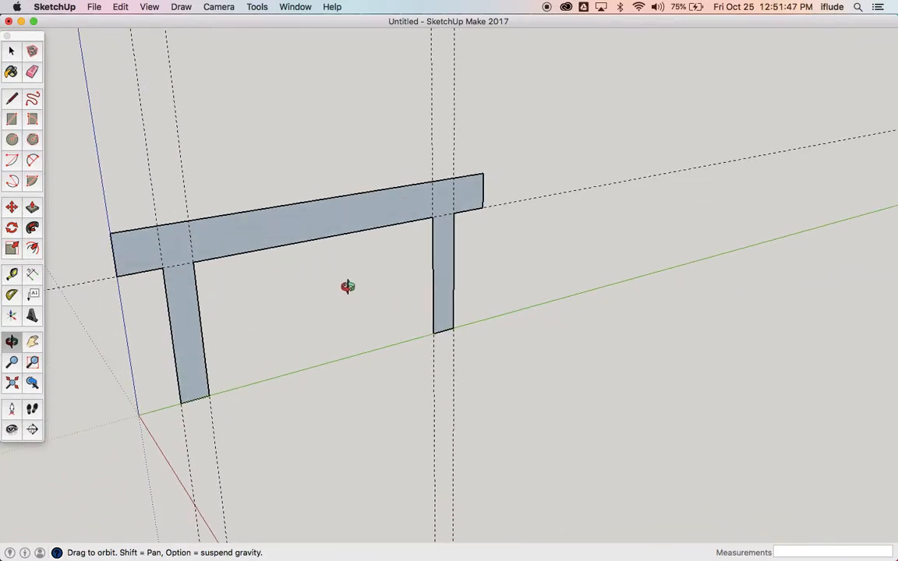
pyautogui.scroll(2, 266, 269)
pyautogui.scroll(-4, 263, 269)
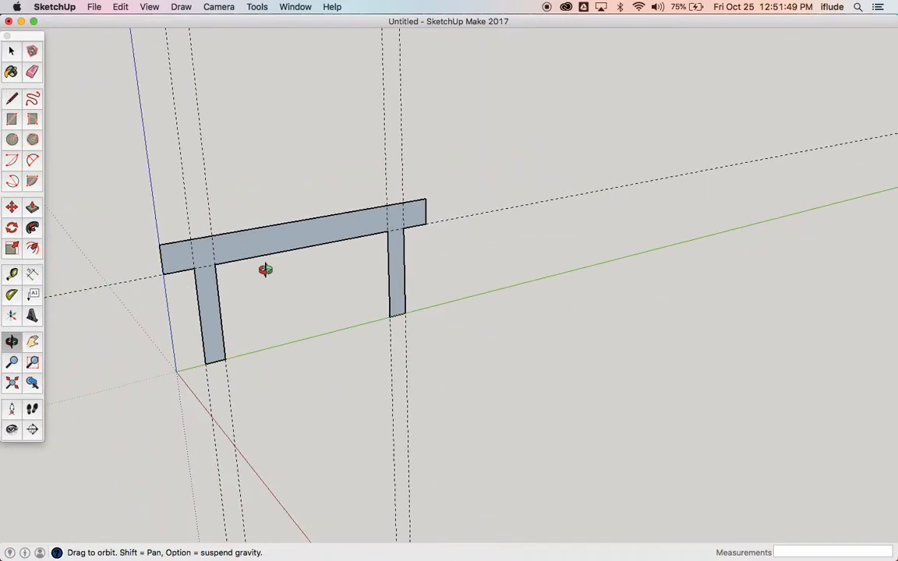
pyautogui.click(11, 53)
pyautogui.moveTo(238, 105); pyautogui.dragTo(173, 176)
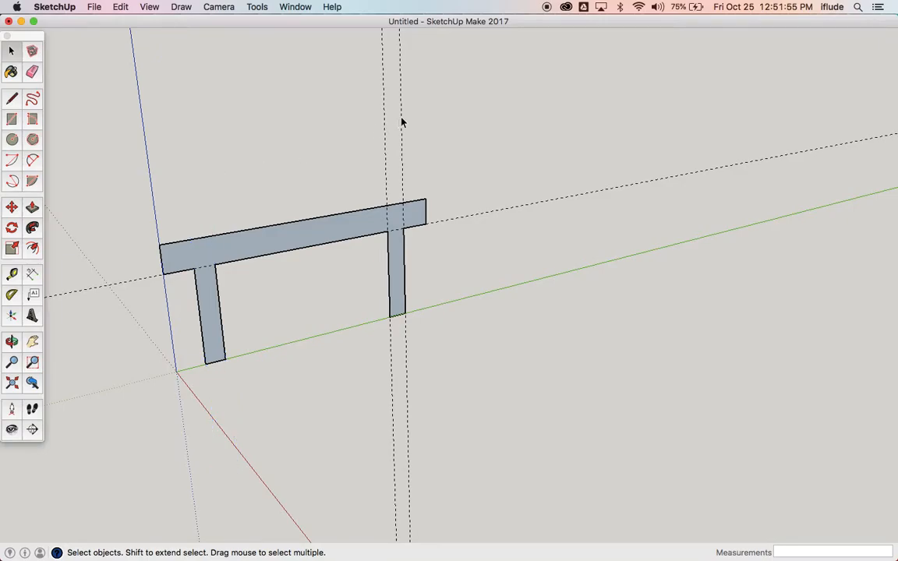
pyautogui.moveTo(421, 114); pyautogui.dragTo(361, 156)
pyautogui.press('Delete')
pyautogui.moveTo(544, 181); pyautogui.dragTo(496, 226)
pyautogui.scroll(3, 291, 332)
pyautogui.scroll(-2, 291, 332)
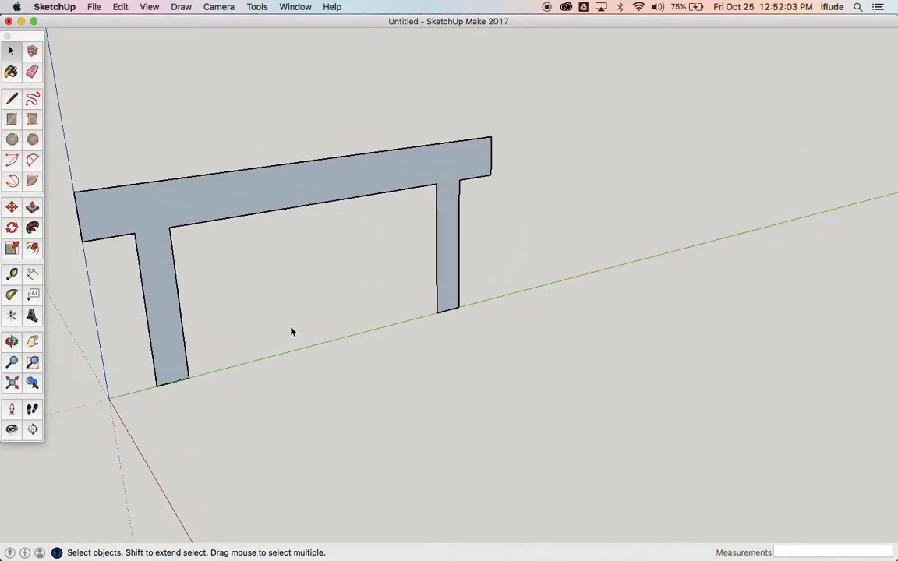
# Step: Following the corner radii in the Part 3 PDF drawing, round the beam's lower outer corner nearest the origin with a 60 mm radius 2 Point Arc
pyautogui.scroll(5, 121, 265)
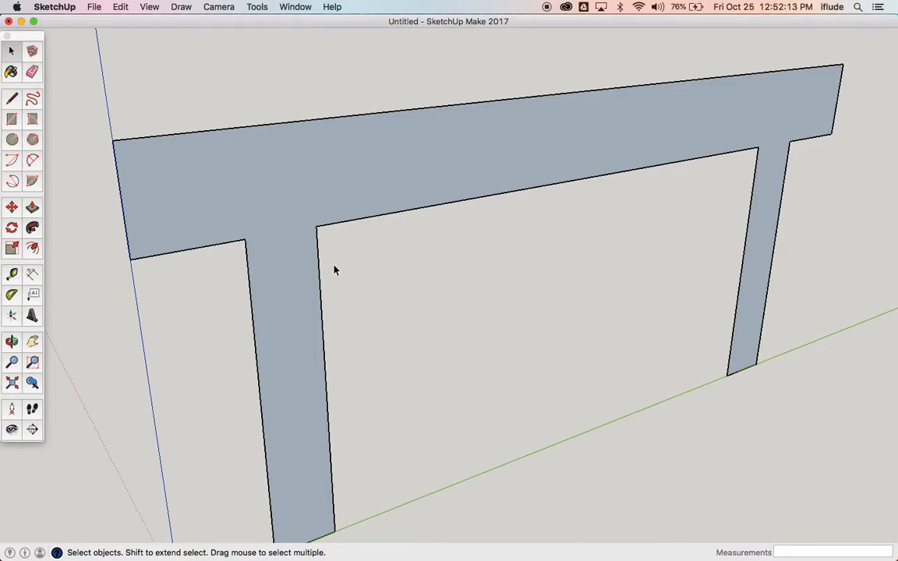
pyautogui.press('super+Tab')
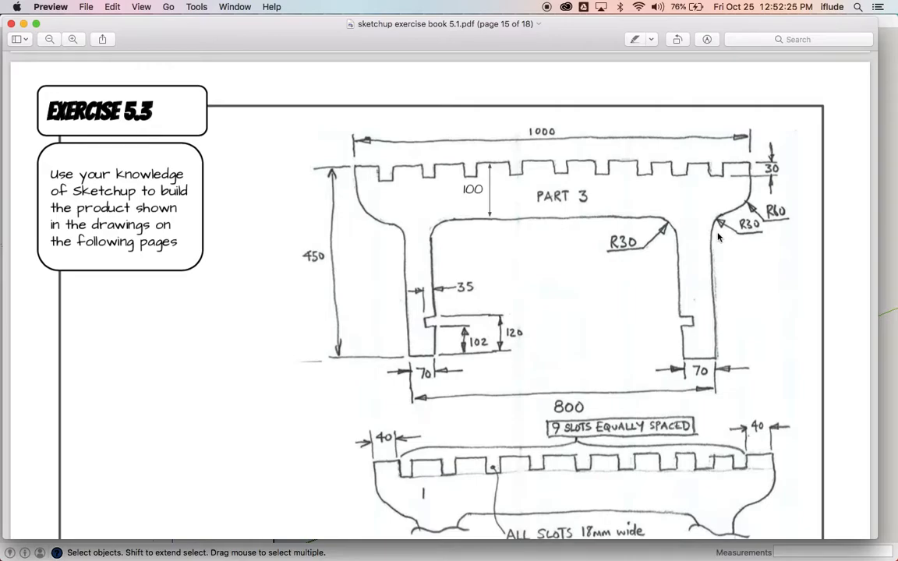
pyautogui.press('super+Tab')
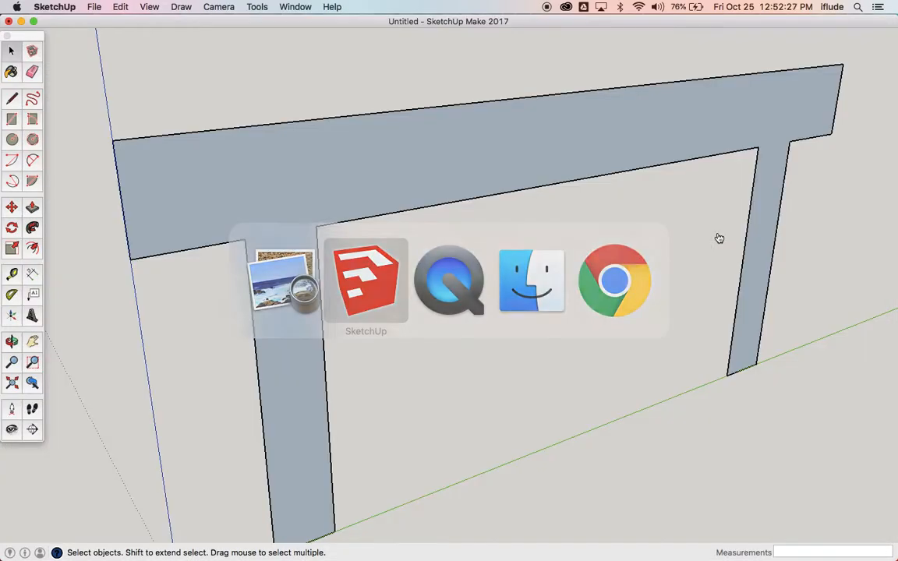
pyautogui.click(32, 161)
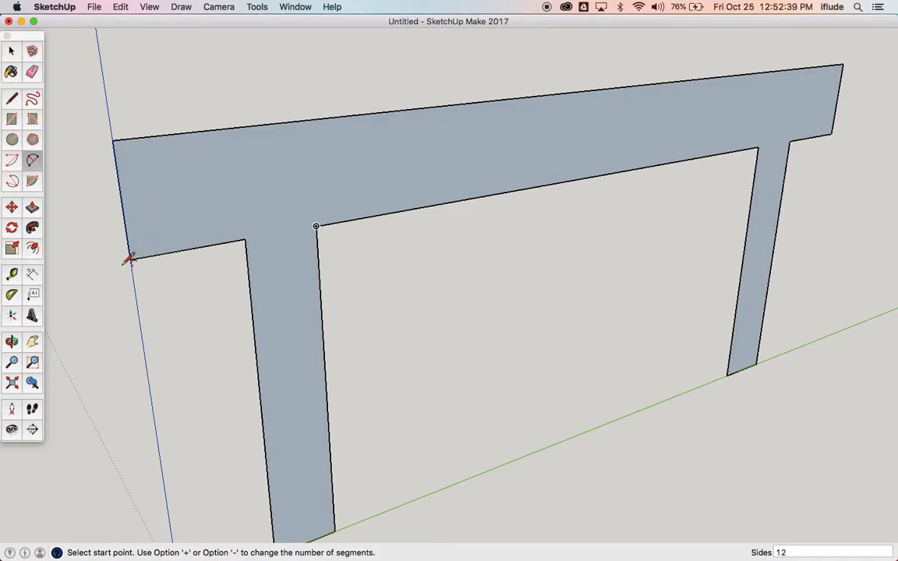
pyautogui.scroll(3, 129, 258)
pyautogui.scroll(-2, 129, 258)
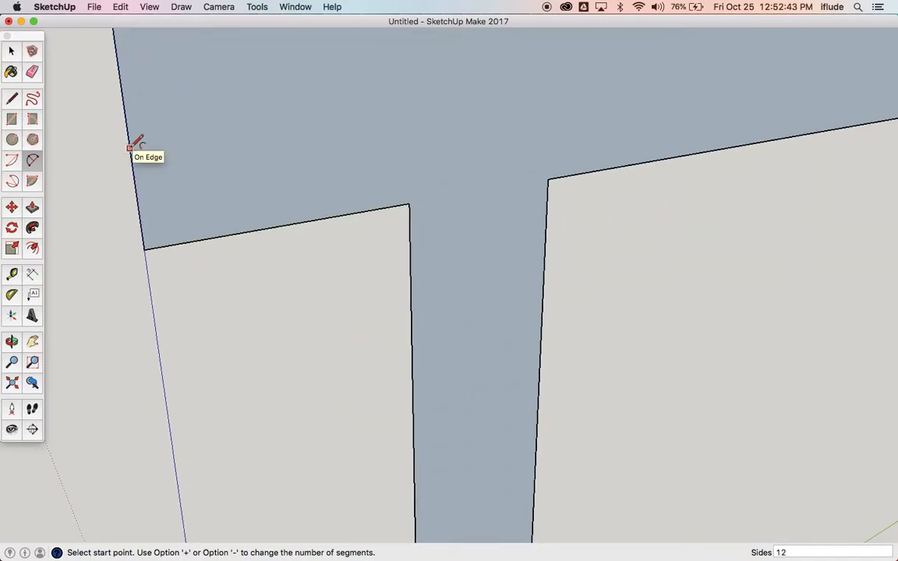
pyautogui.click(130, 147)
pyautogui.click(130, 148)
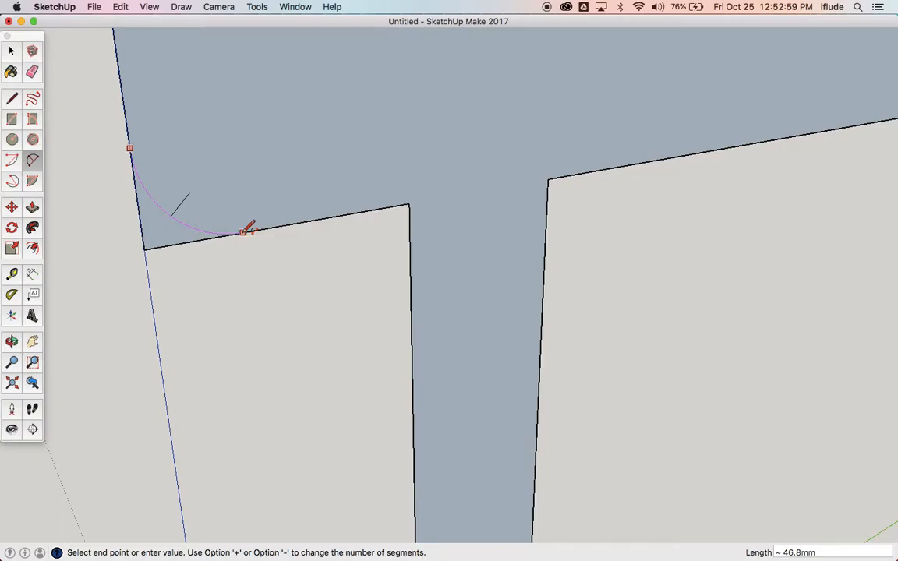
pyautogui.click(242, 232)
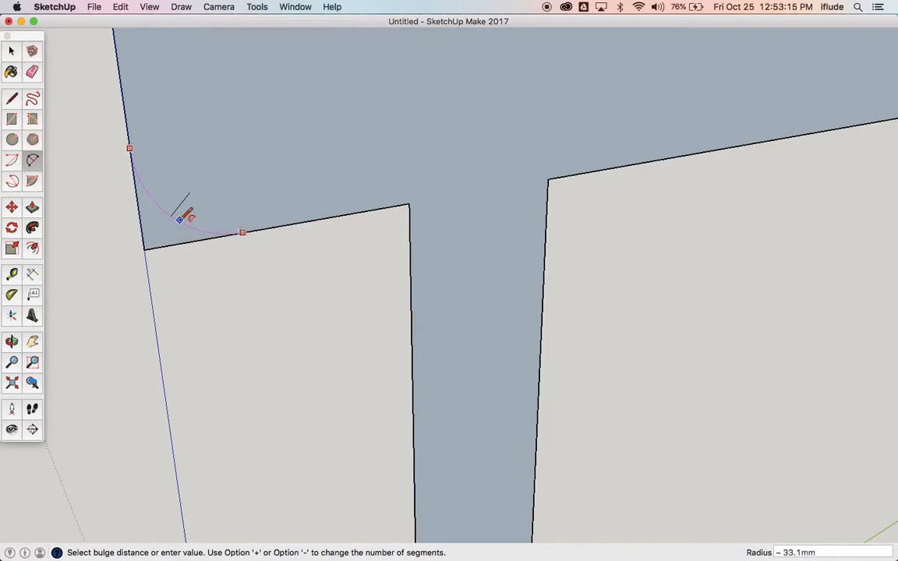
pyautogui.write('60')
pyautogui.press('Return')
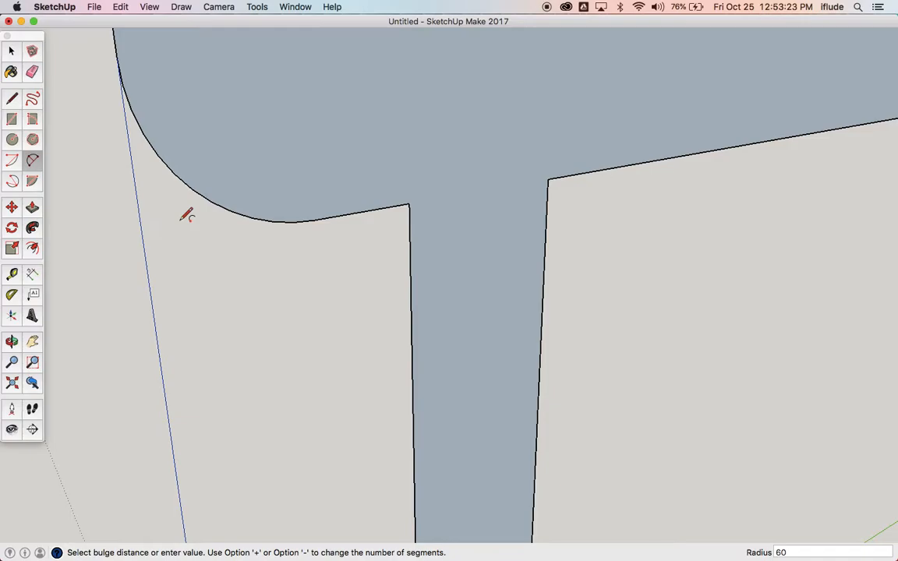
pyautogui.scroll(-5, 187, 215)
pyautogui.click(187, 215)
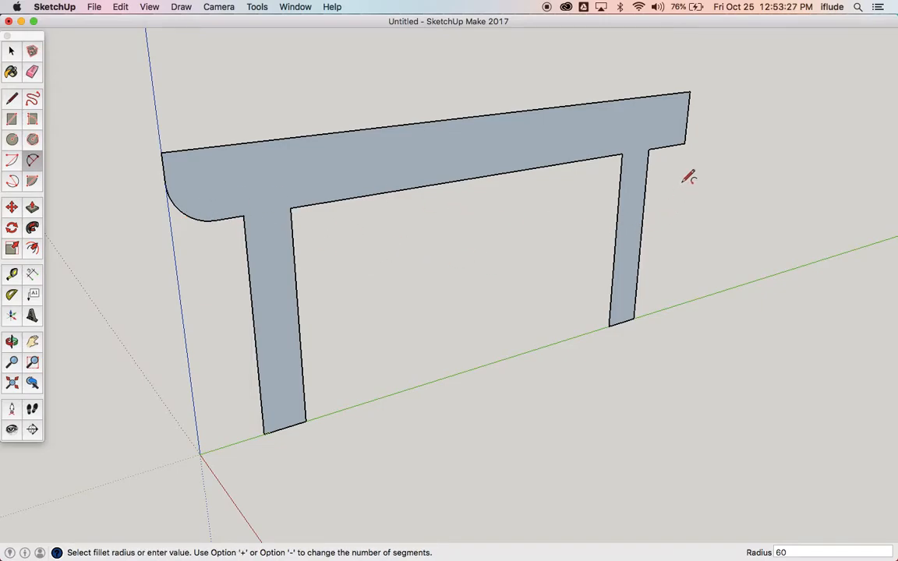
# Step: Repeat the 60 mm fillet on the lower outer corner at the beam's far end
pyautogui.scroll(3, 699, 134)
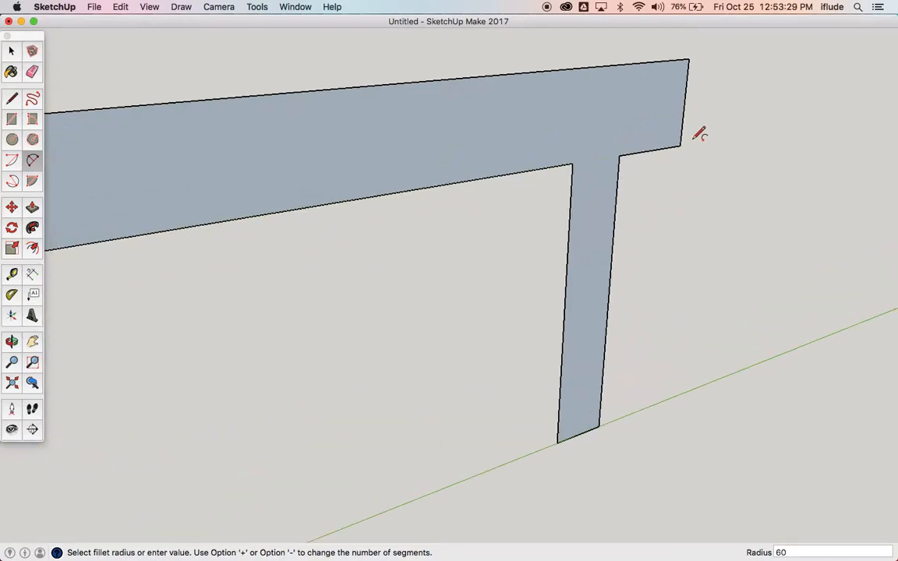
pyautogui.scroll(5, 700, 134)
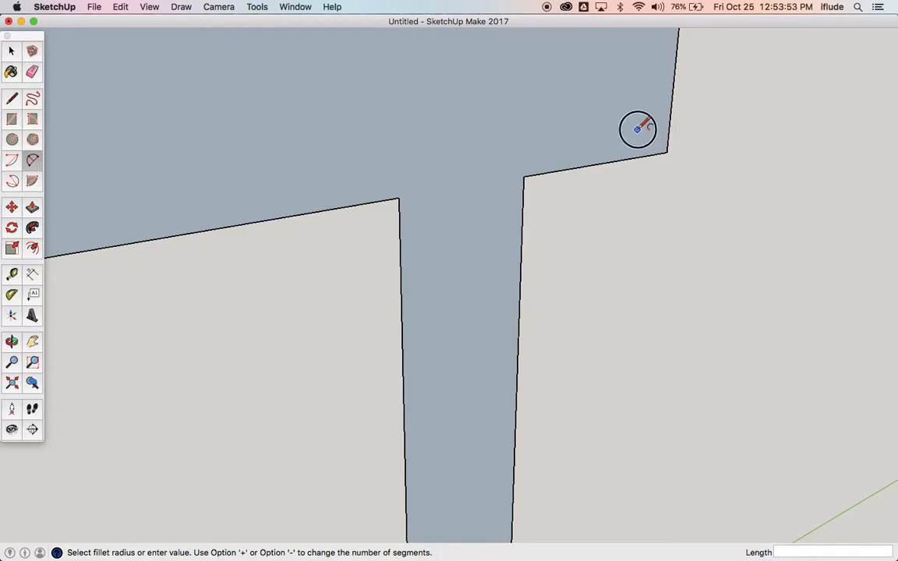
pyautogui.click(642, 126)
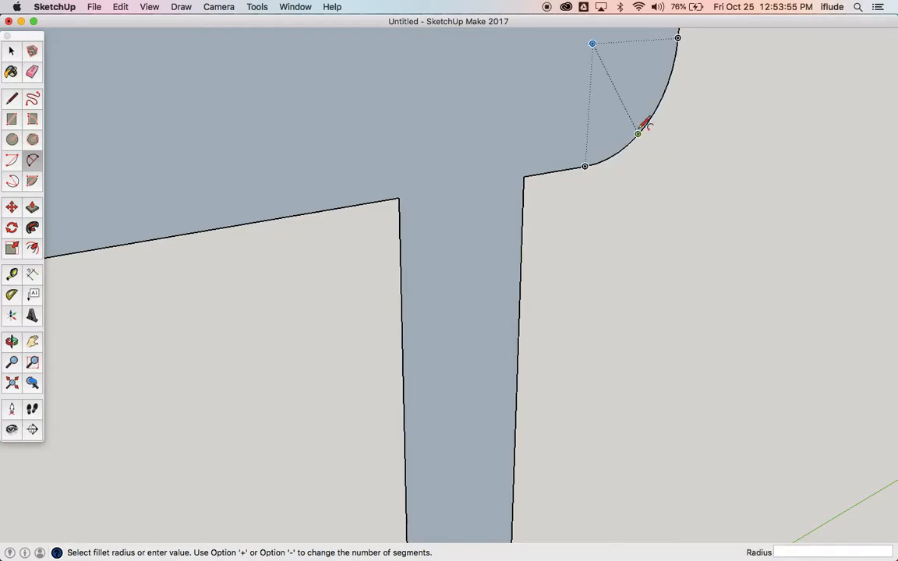
# Step: Round the outer corner where the far leg meets the beam with a tangent arc of 30 mm radius
pyautogui.scroll(-5, 644, 125)
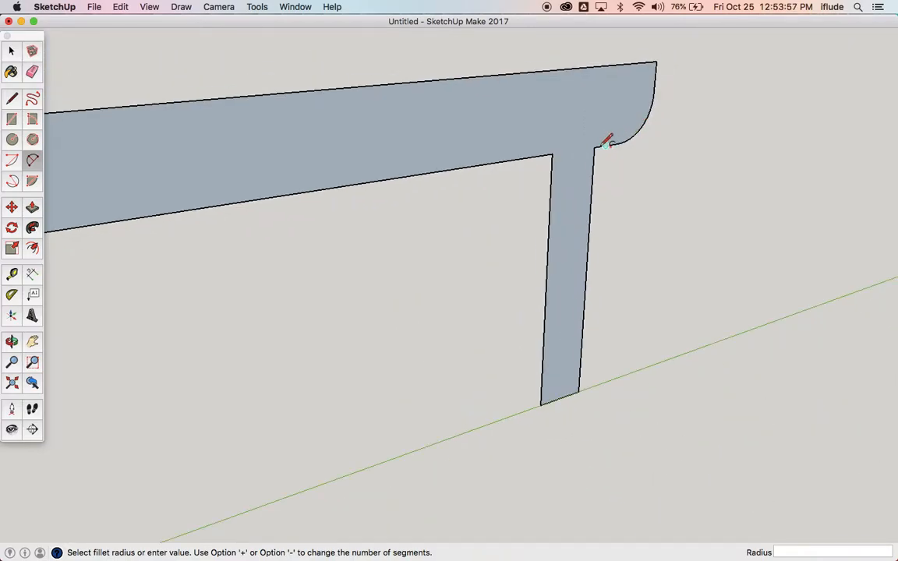
pyautogui.scroll(3, 543, 163)
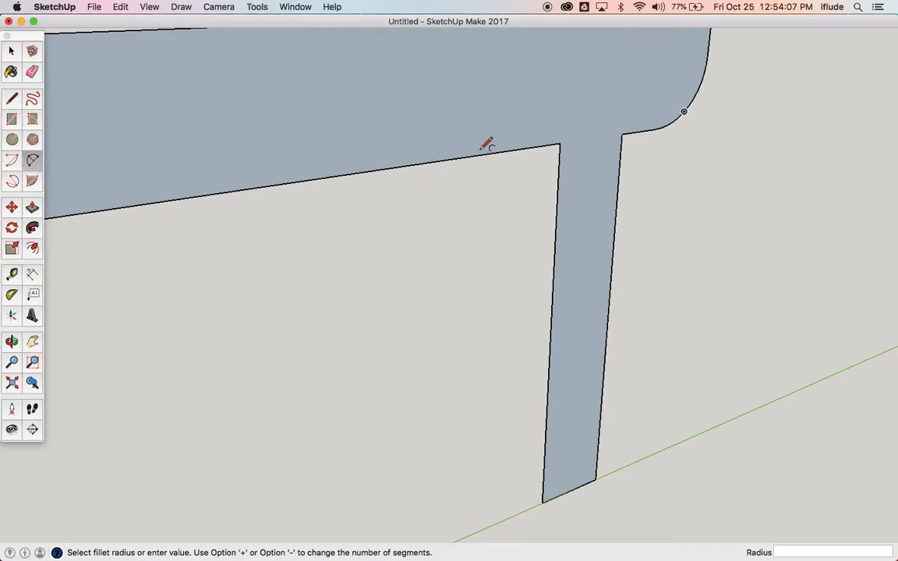
pyautogui.scroll(5, 683, 138)
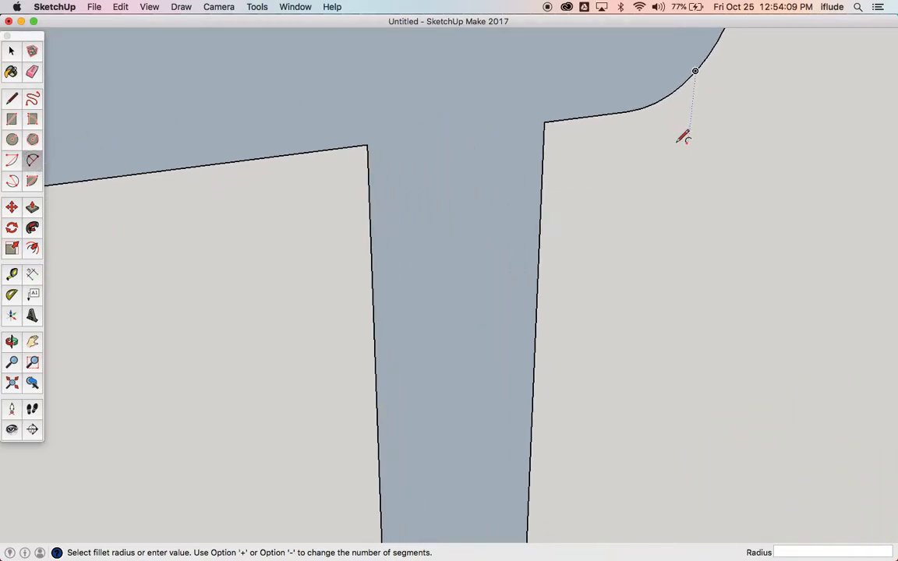
pyautogui.click(586, 117)
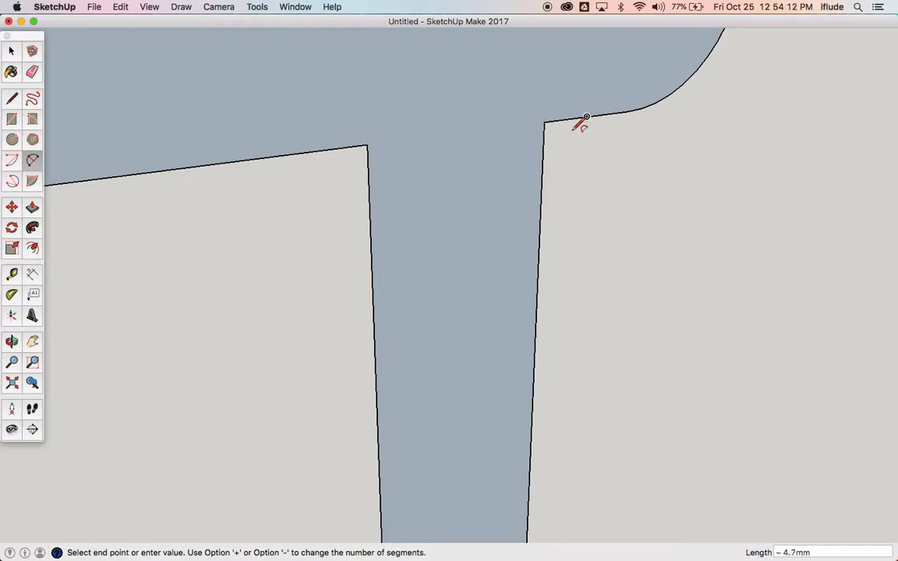
pyautogui.click(543, 178)
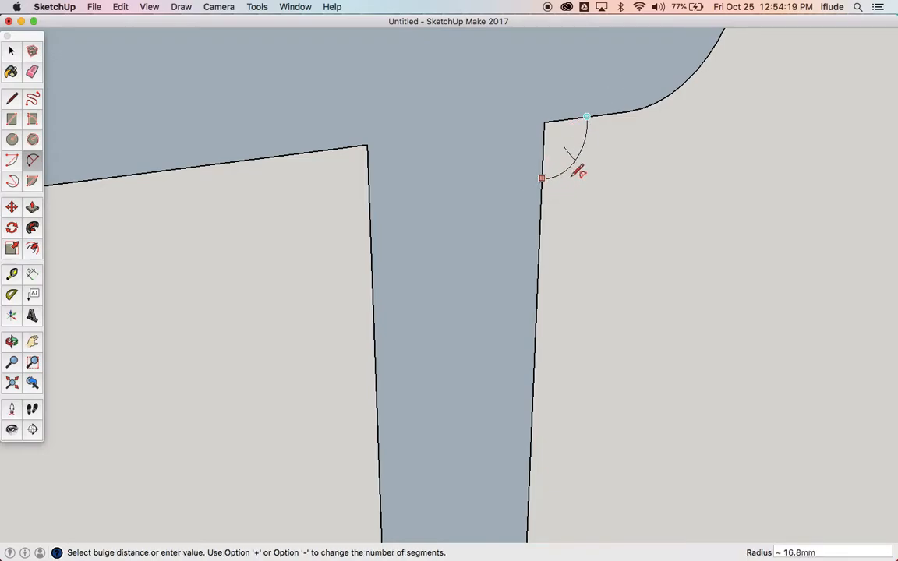
pyautogui.scroll(2, 564, 140)
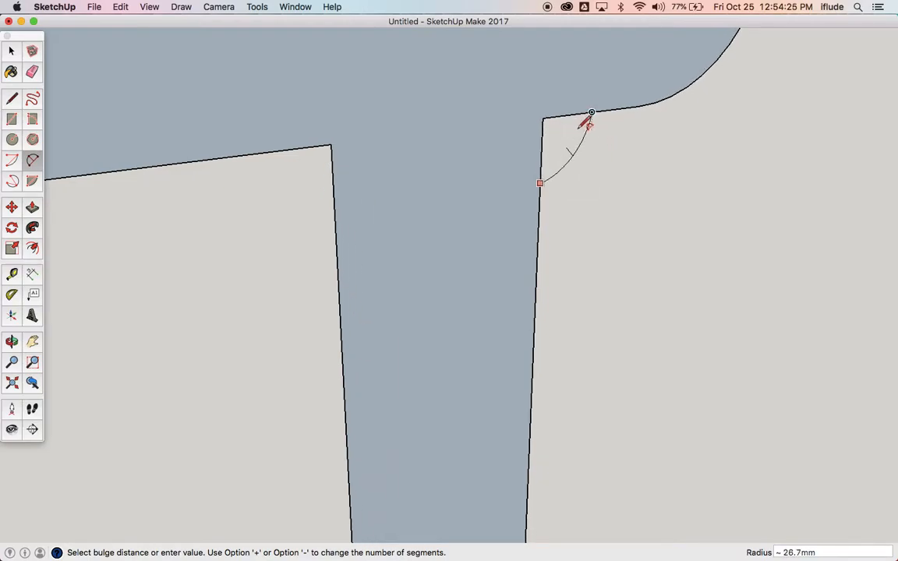
pyautogui.scroll(1, 586, 115)
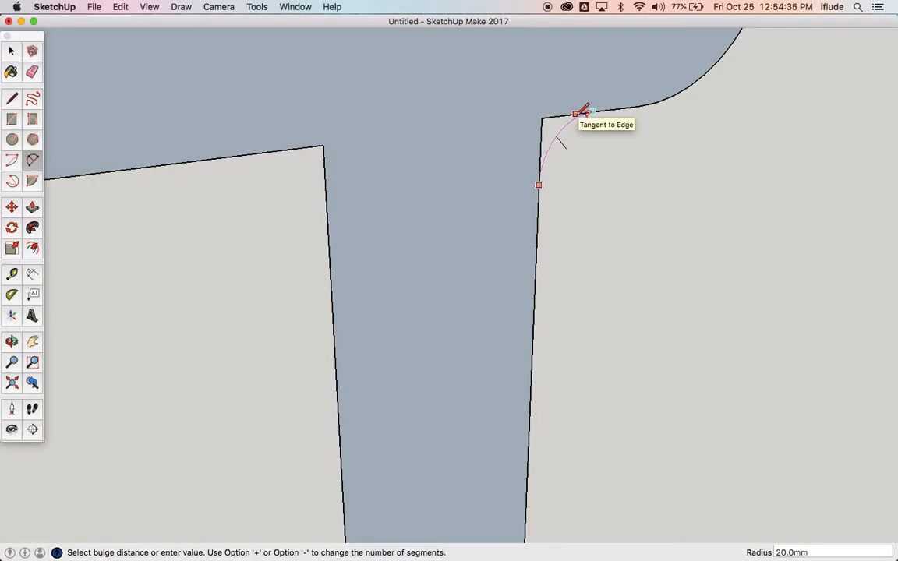
pyautogui.write('30')
pyautogui.press('Return')
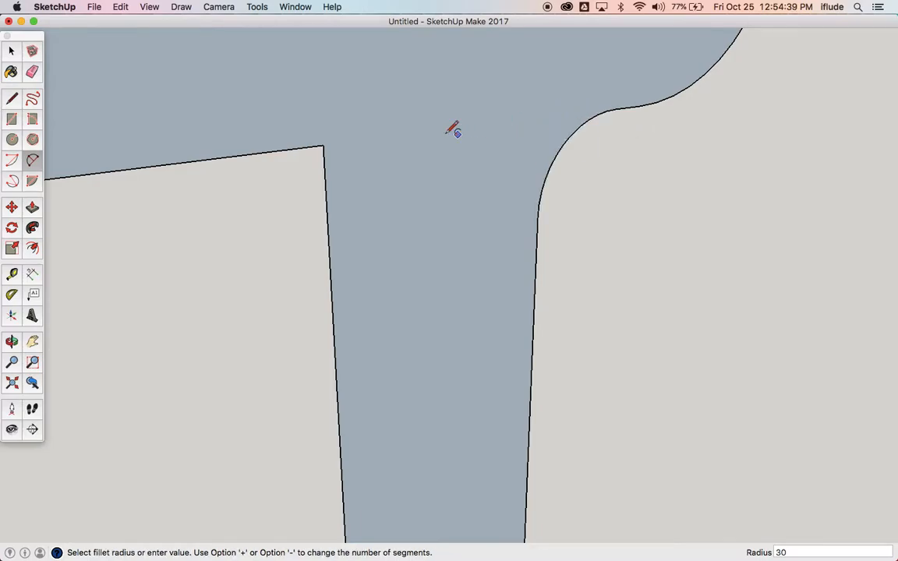
# Step: Repeat the 30 mm fillet on the far leg's inner corner and on both corners where the near leg meets the beam
pyautogui.click(352, 145)
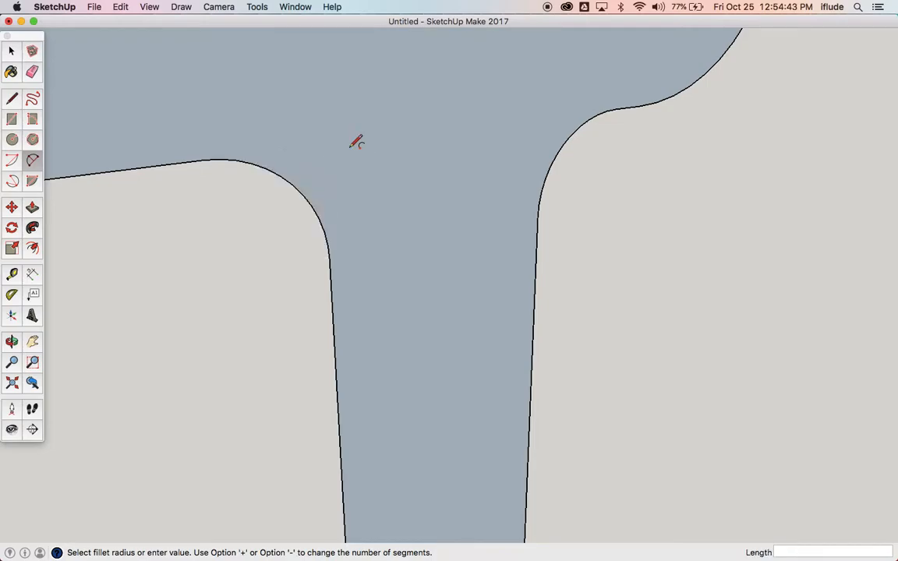
pyautogui.scroll(-15, 355, 142)
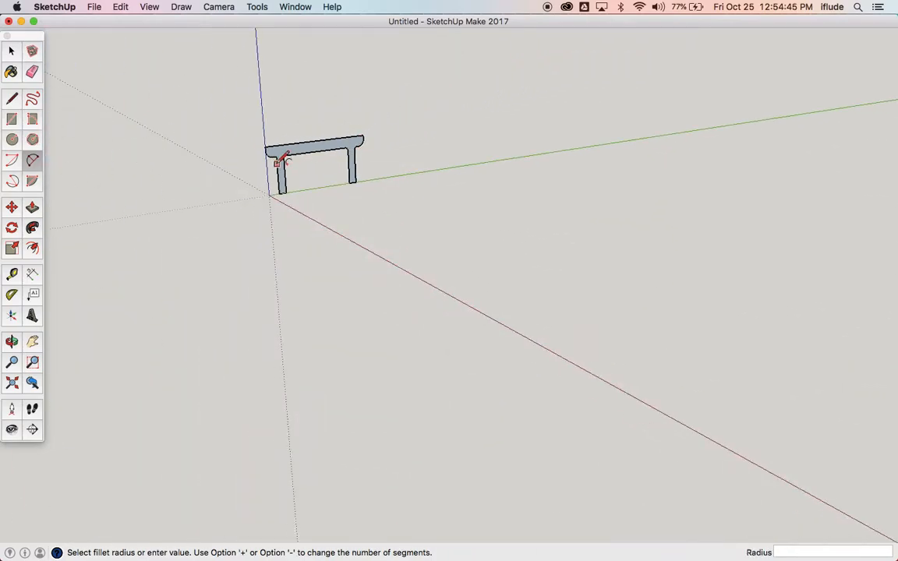
pyautogui.scroll(10, 281, 160)
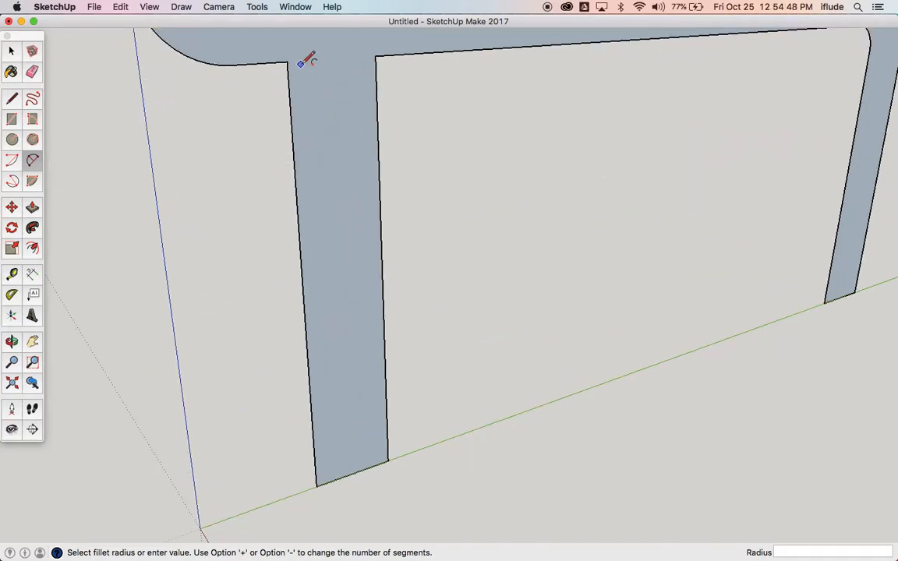
pyautogui.click(300, 66)
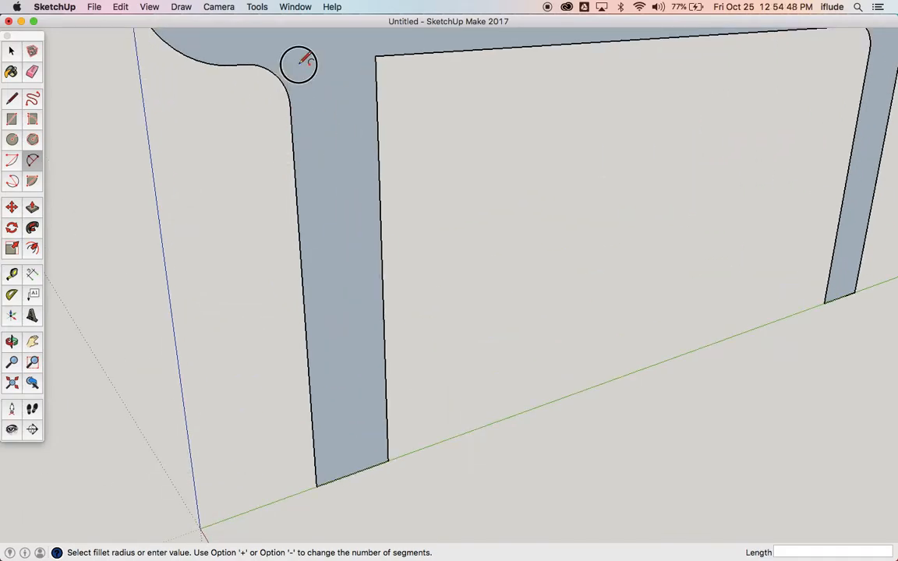
pyautogui.click(371, 56)
pyautogui.scroll(-5, 371, 55)
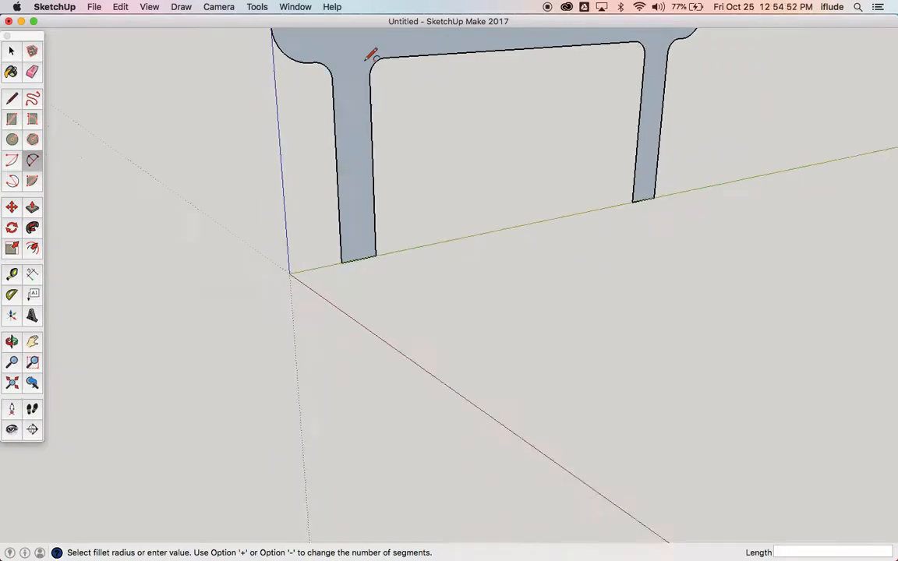
pyautogui.click(32, 341)
pyautogui.moveTo(384, 231); pyautogui.dragTo(372, 359)
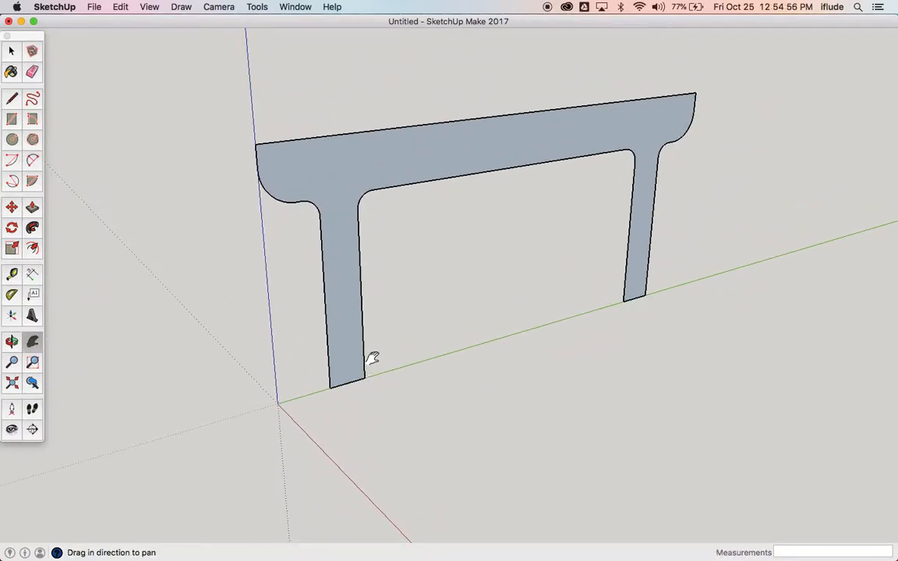